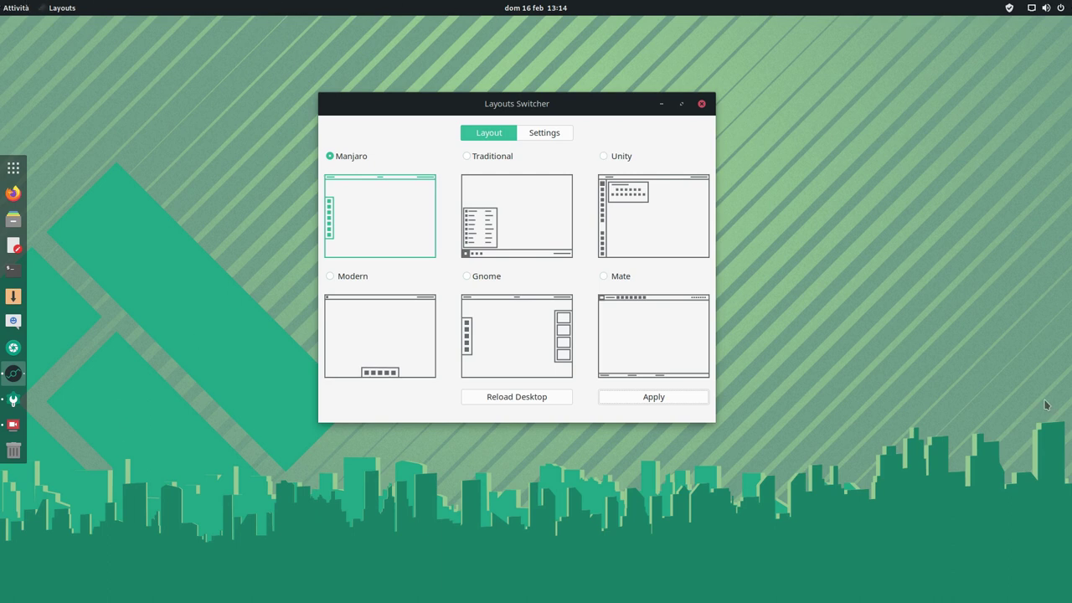
Look over the system status menu with its volume, network and power options, and close it
click(1057, 7)
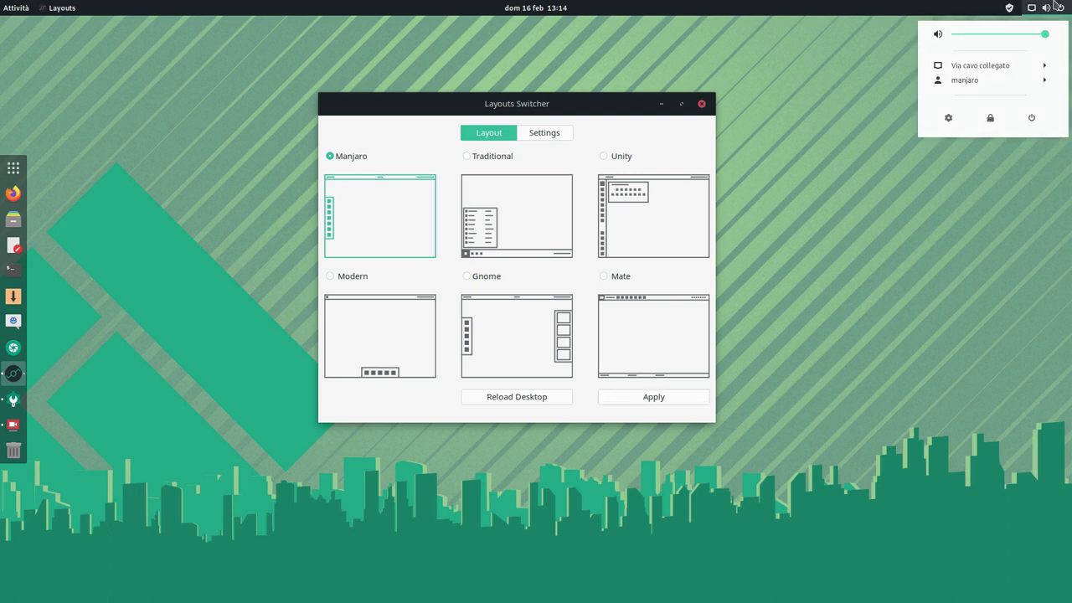
mouse_move(1008, 16)
click(906, 373)
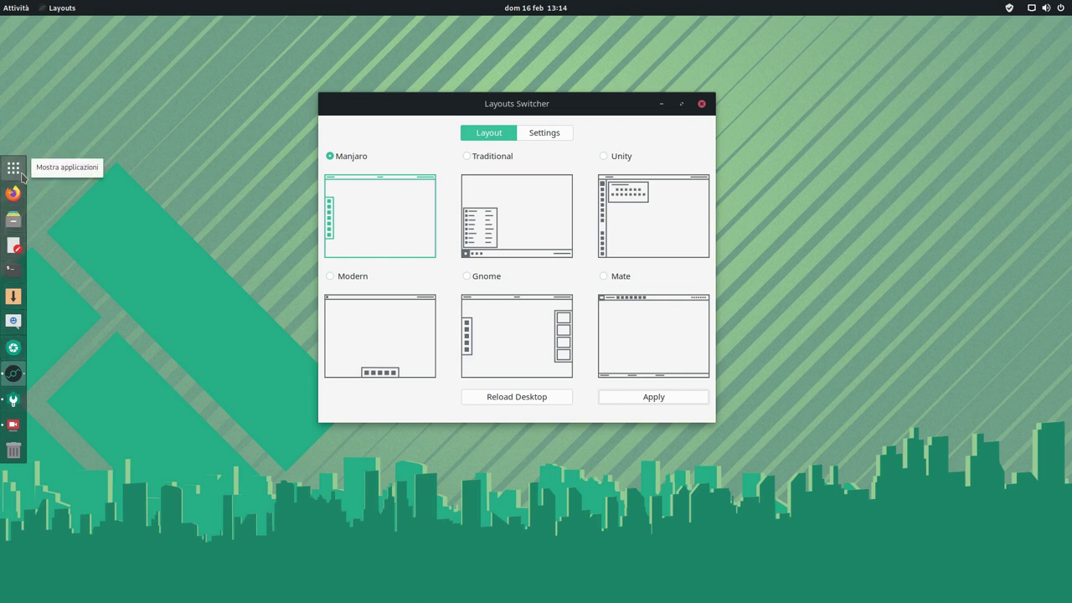
Try out the file manager window by opening it from the dock, moving it over the desktop, maximizing it and closing it
click(13, 220)
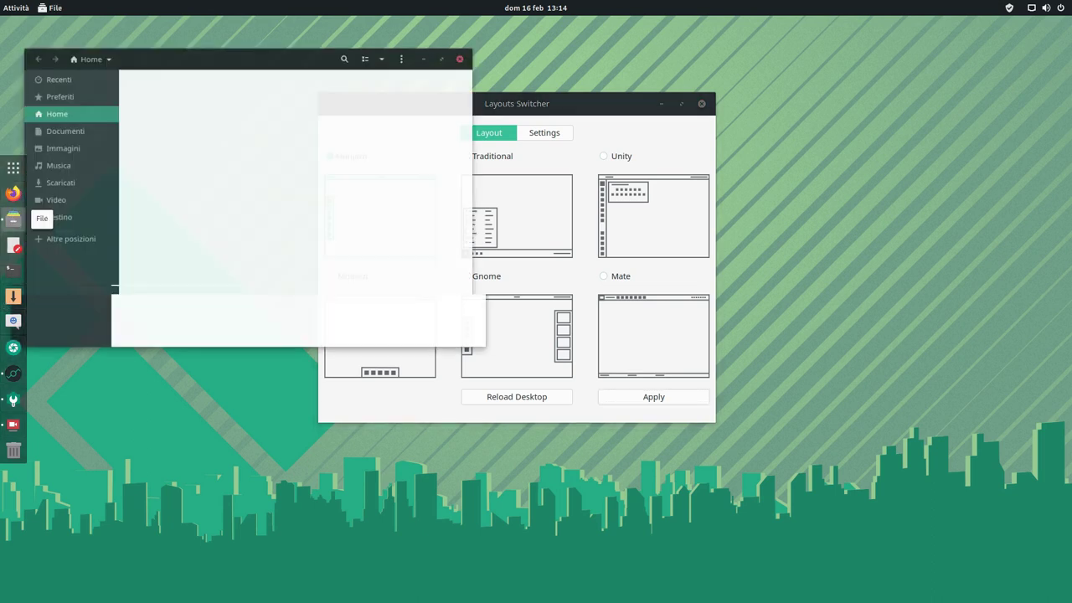
click(483, 29)
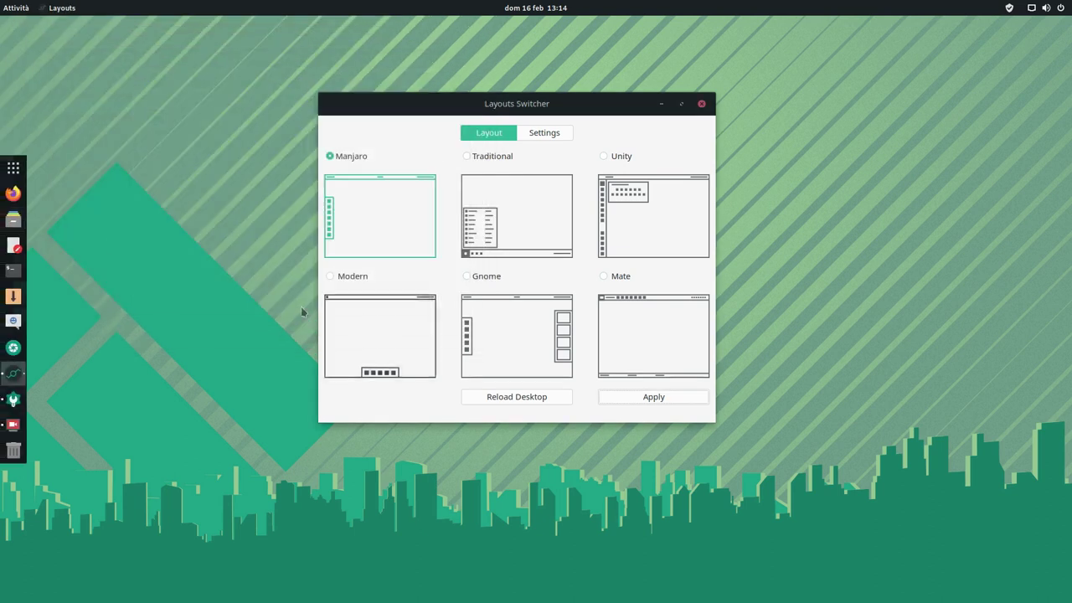
click(13, 220)
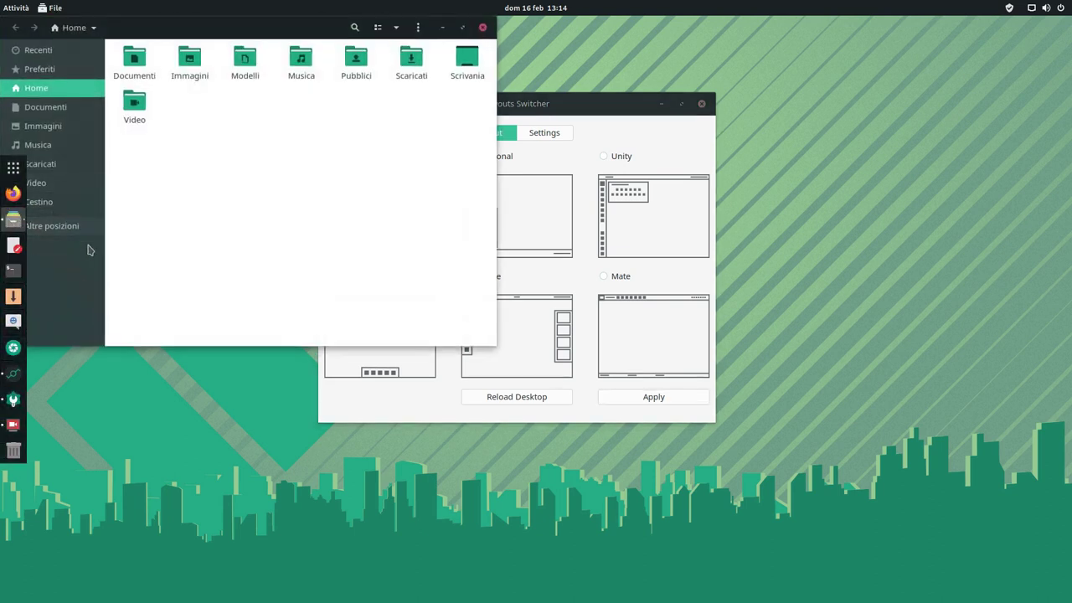
drag(243, 37, 467, 235)
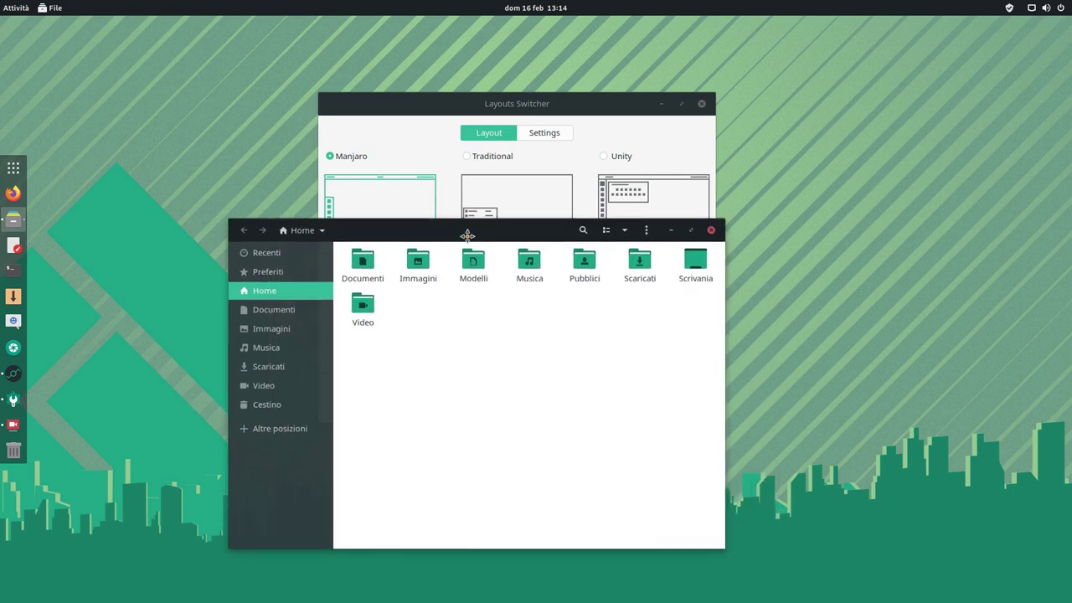
drag(468, 236, 496, 206)
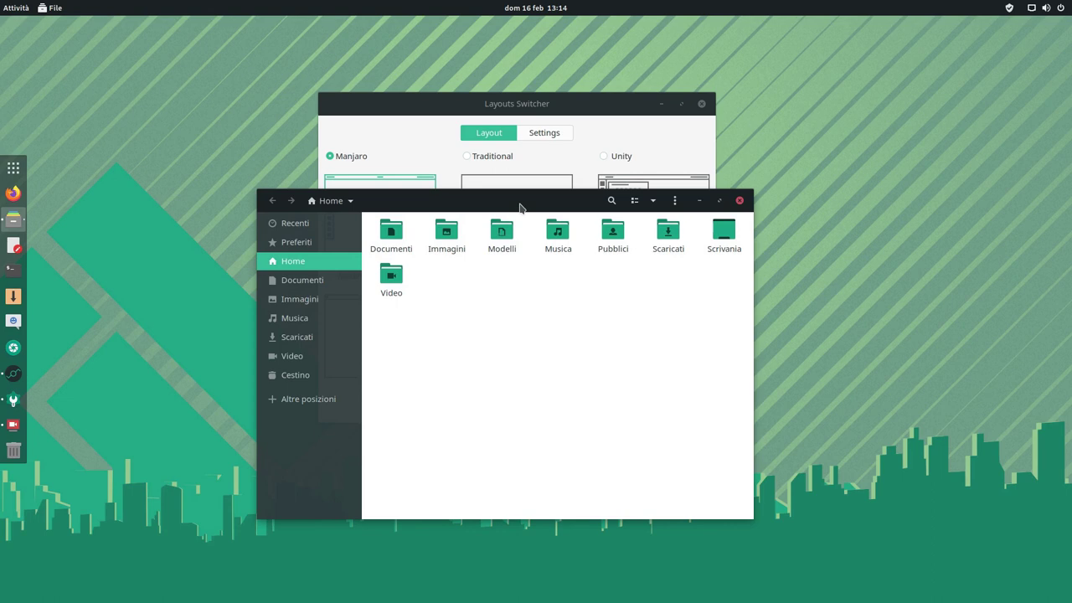
double_click(519, 206)
click(1056, 28)
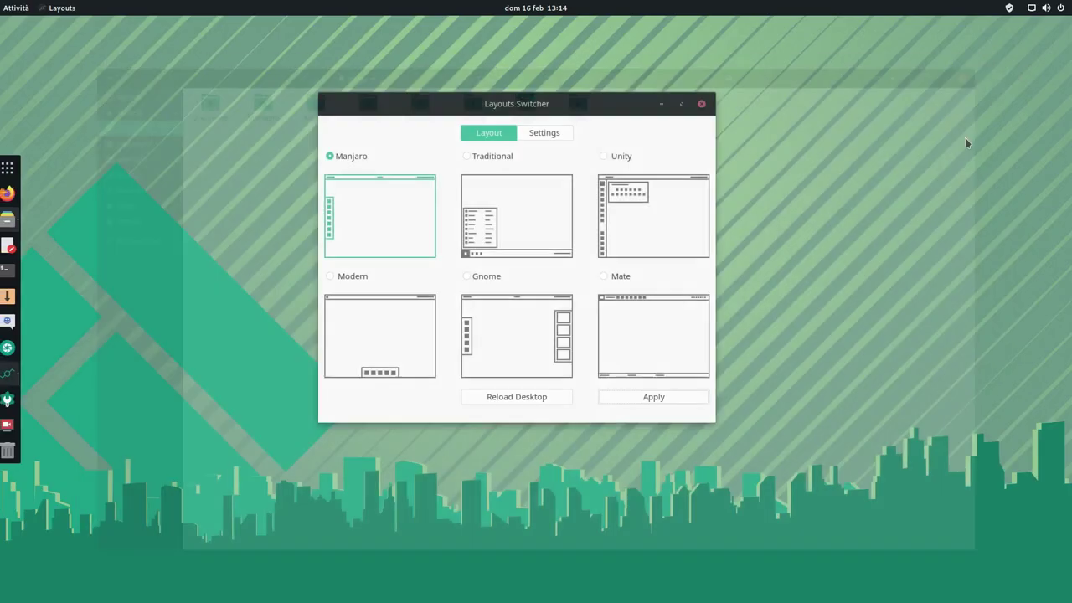
Apply the Traditional desktop layout
click(502, 159)
click(648, 401)
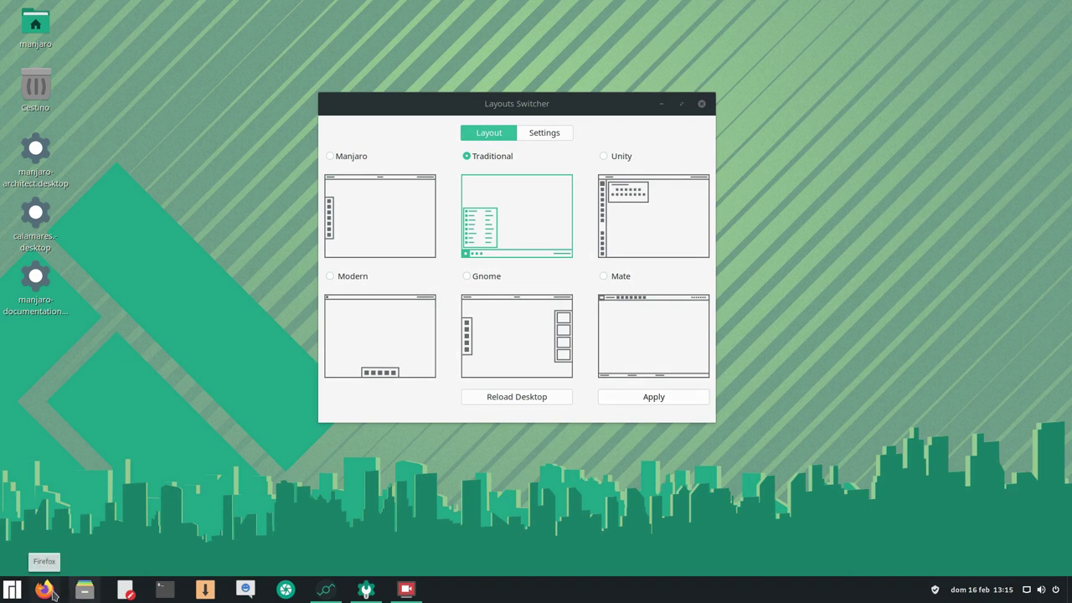
Browse the full program list in the application menu, including the Programmazione category, and close the menu
click(5, 593)
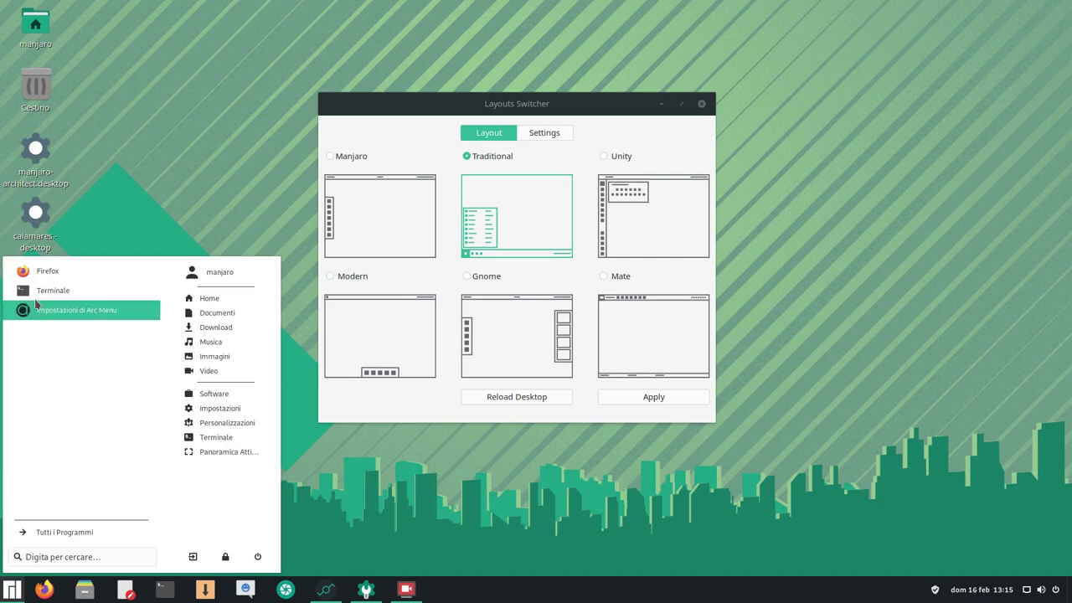
click(67, 532)
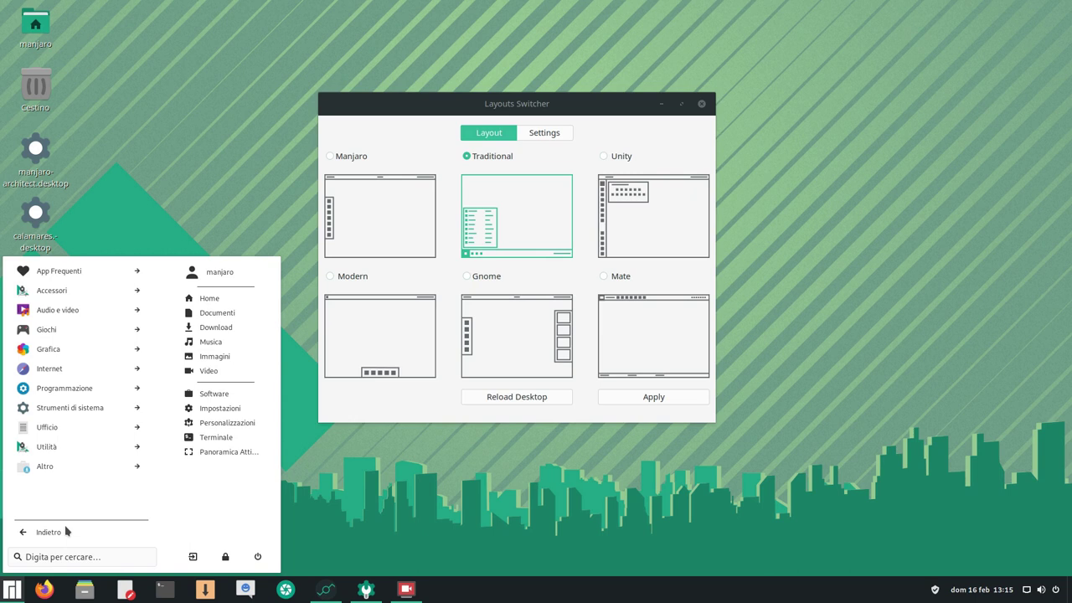
click(87, 387)
click(469, 509)
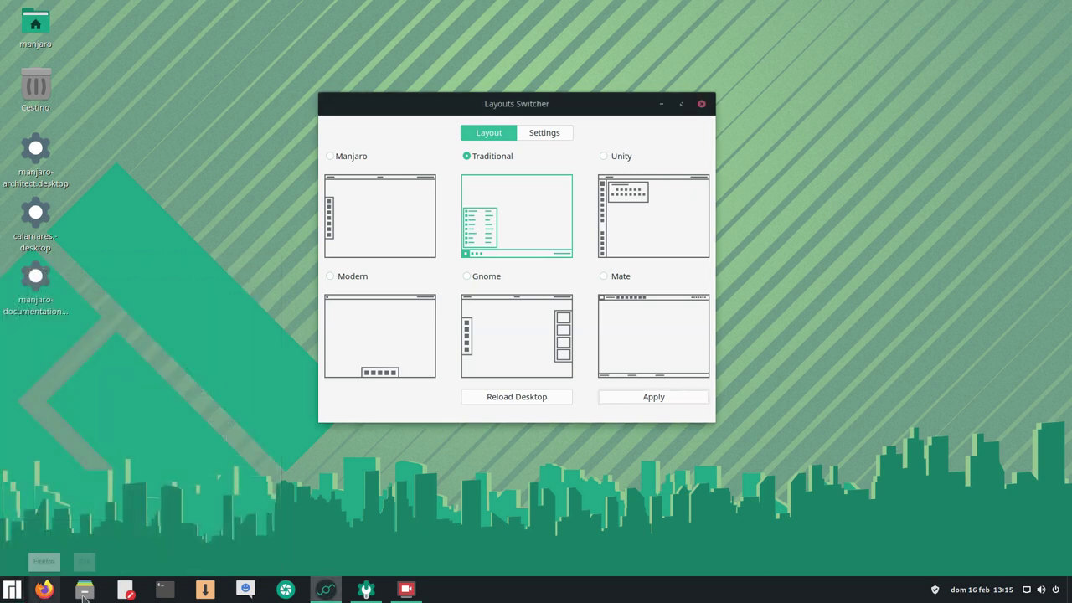
Examine the taskbar's window previews, status icon and clock, and toggle the show-desktop view on and off
mouse_move(405, 593)
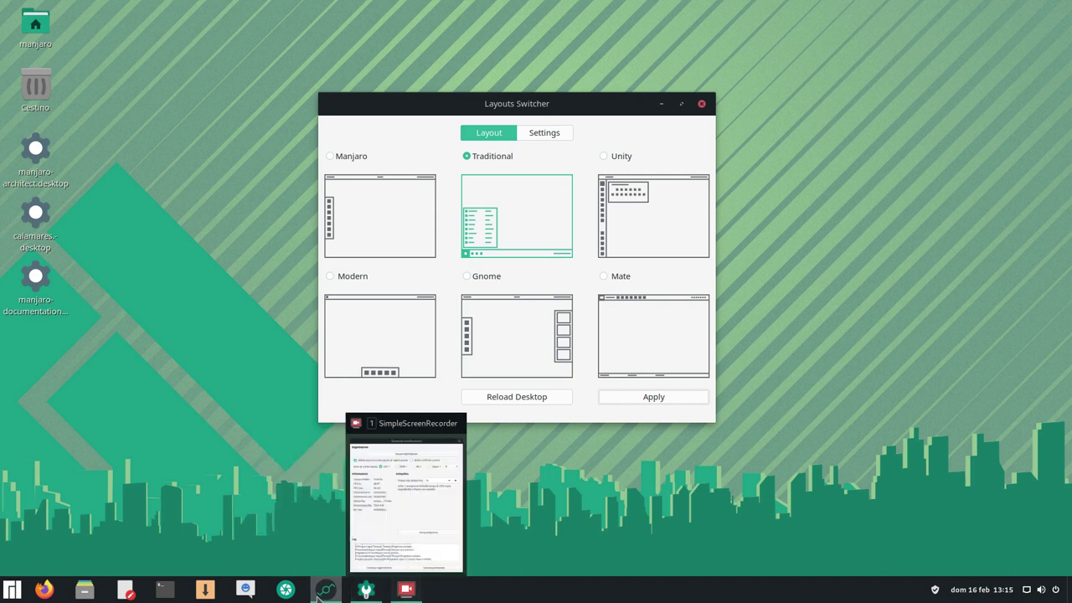
mouse_move(316, 597)
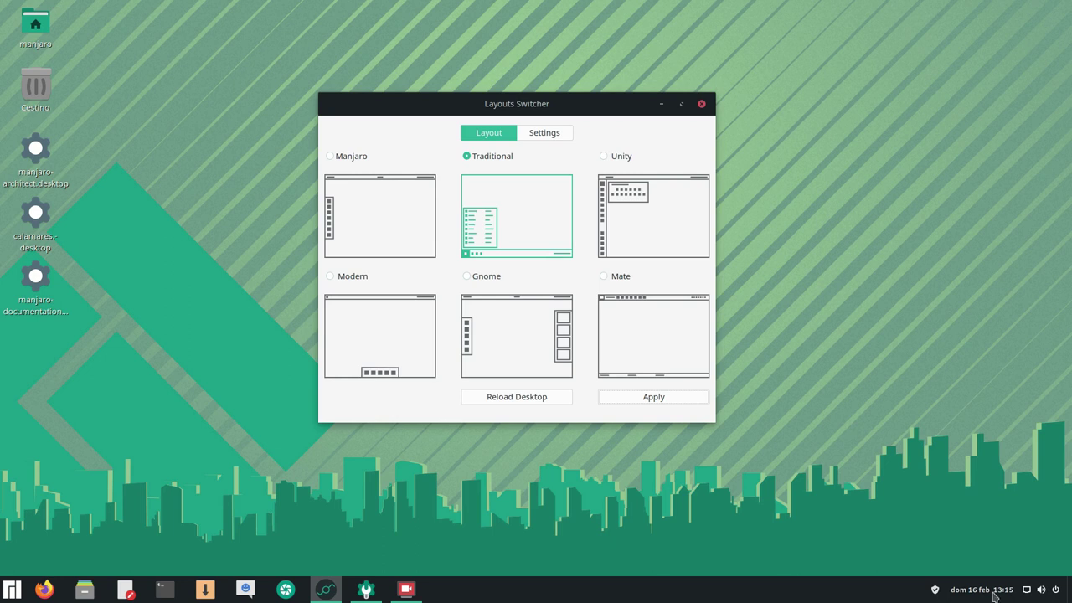
click(934, 589)
click(981, 589)
click(957, 287)
click(1068, 595)
click(1068, 595)
Apply the Unity desktop layout
click(625, 159)
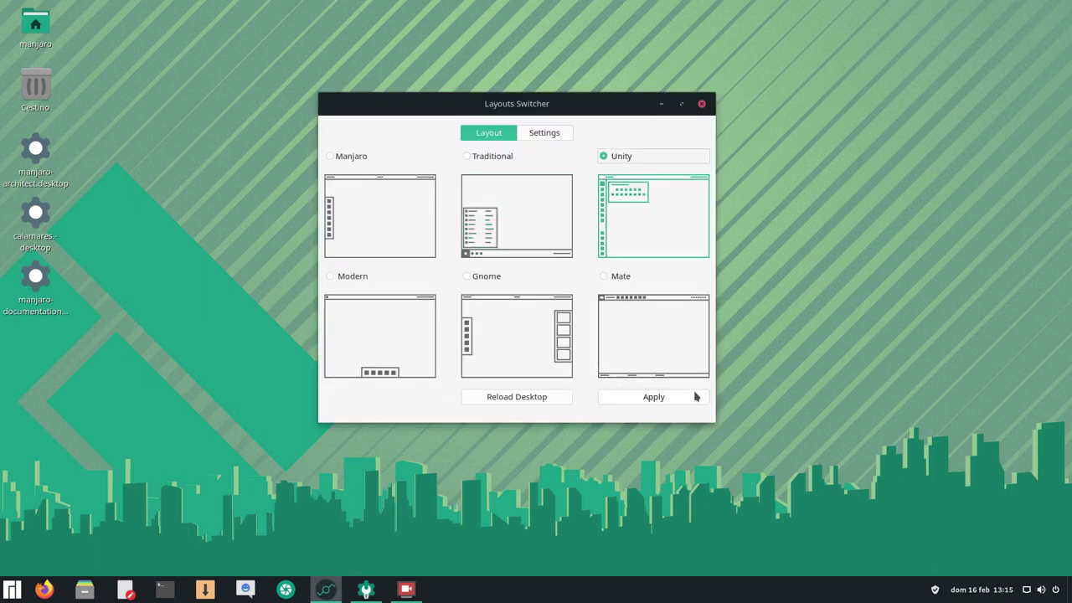
click(675, 398)
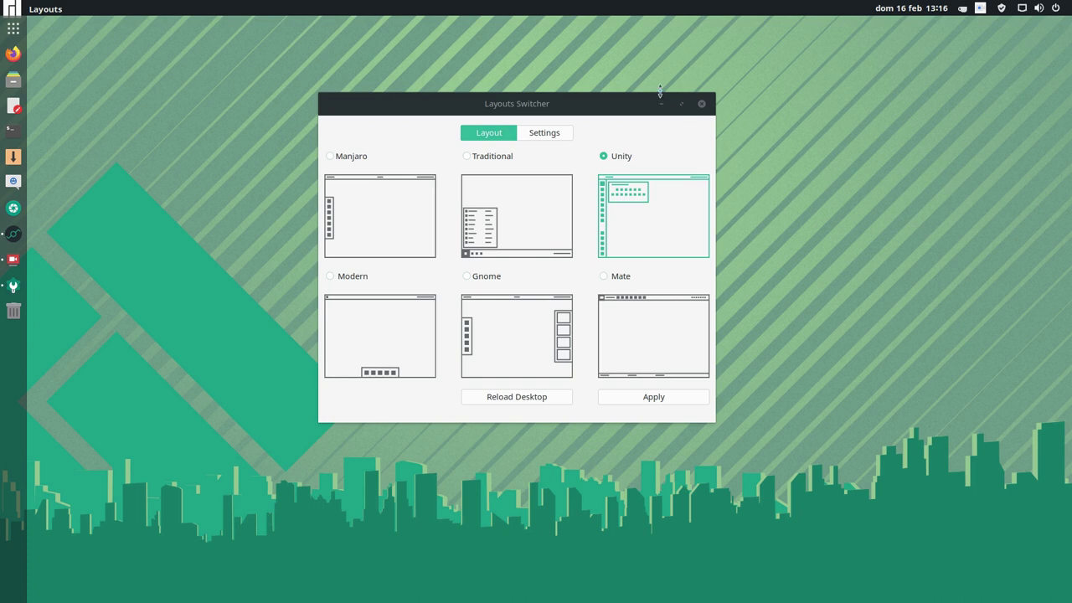
Maximize the Layouts Switcher window to see its controls merge into the panel, and restore it to a floating window
drag(596, 103, 625, 164)
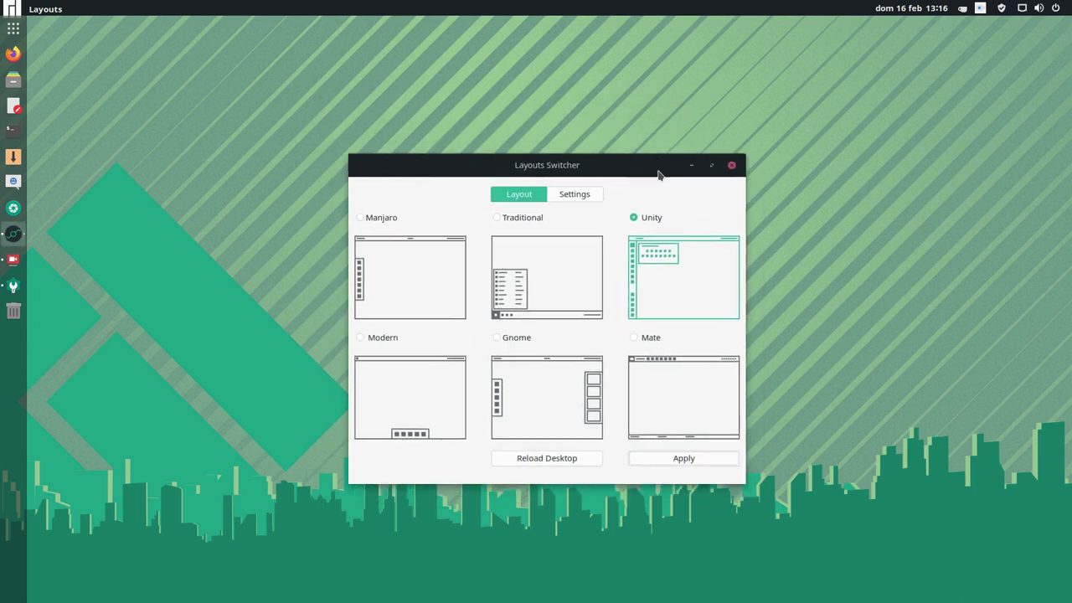
click(710, 165)
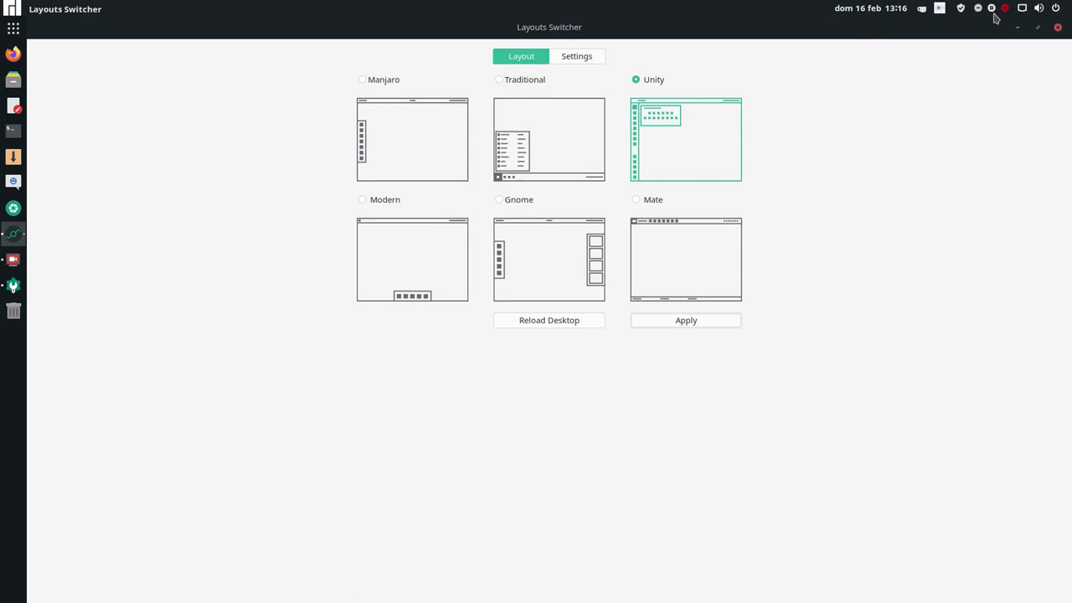
drag(739, 29, 660, 153)
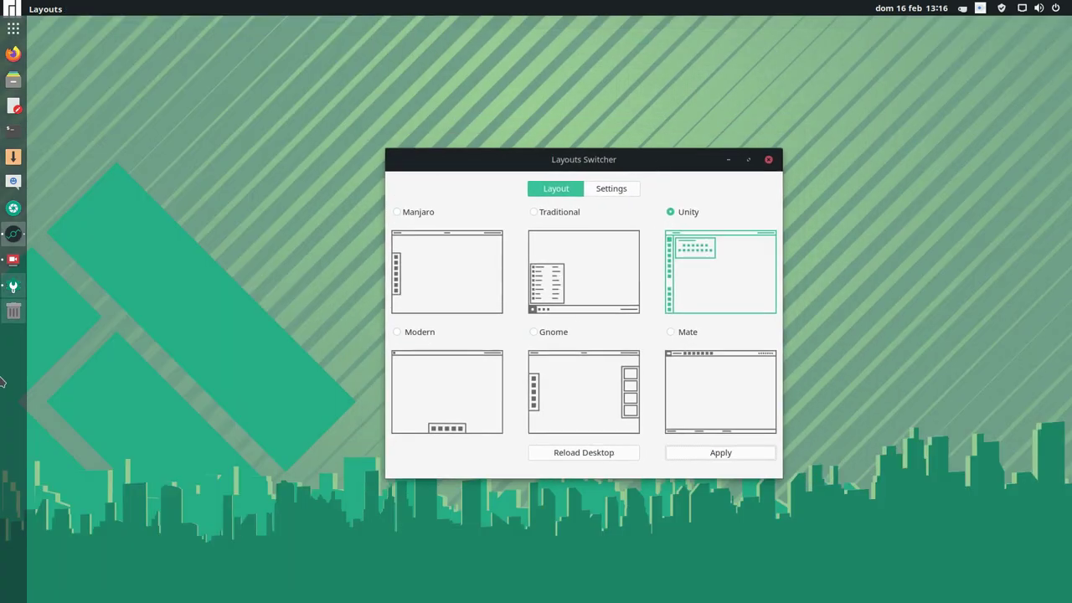
Open the file manager's Home folder, switch the window between floating and maximized, and close it
click(13, 80)
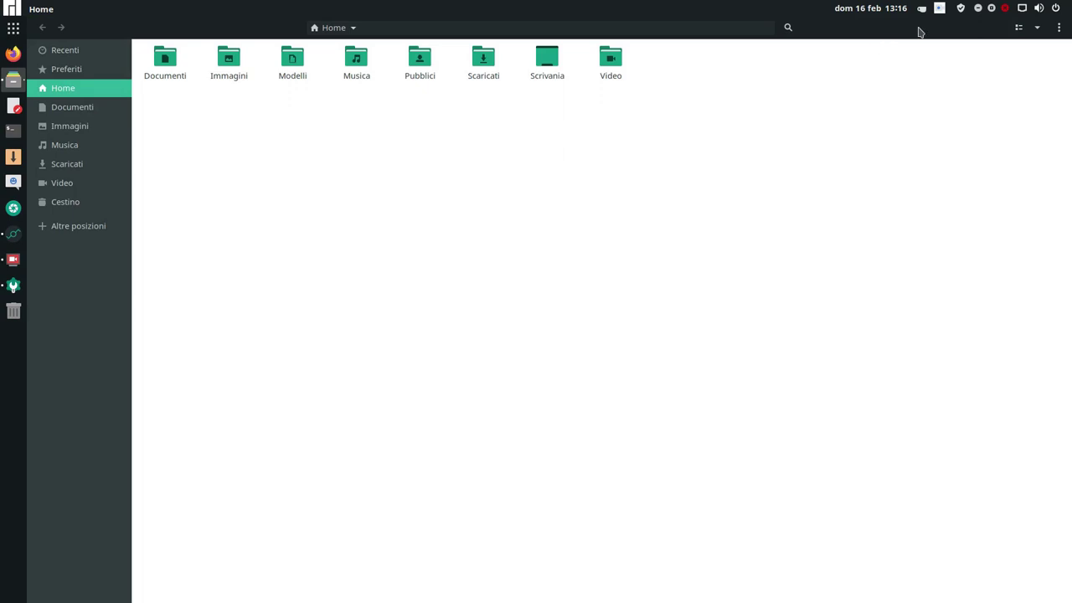
drag(854, 31, 812, 118)
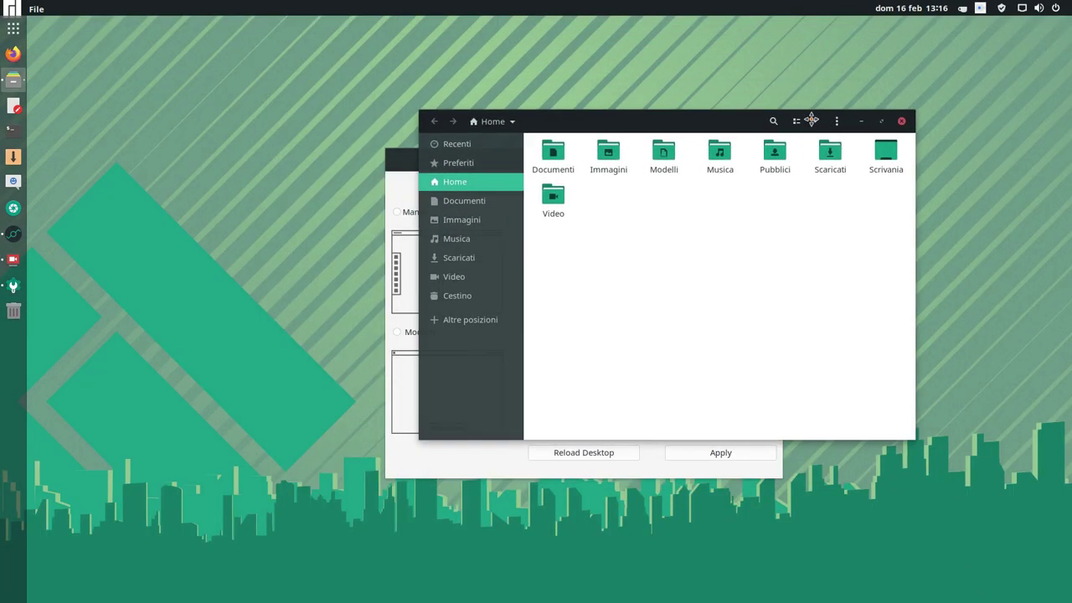
double_click(632, 126)
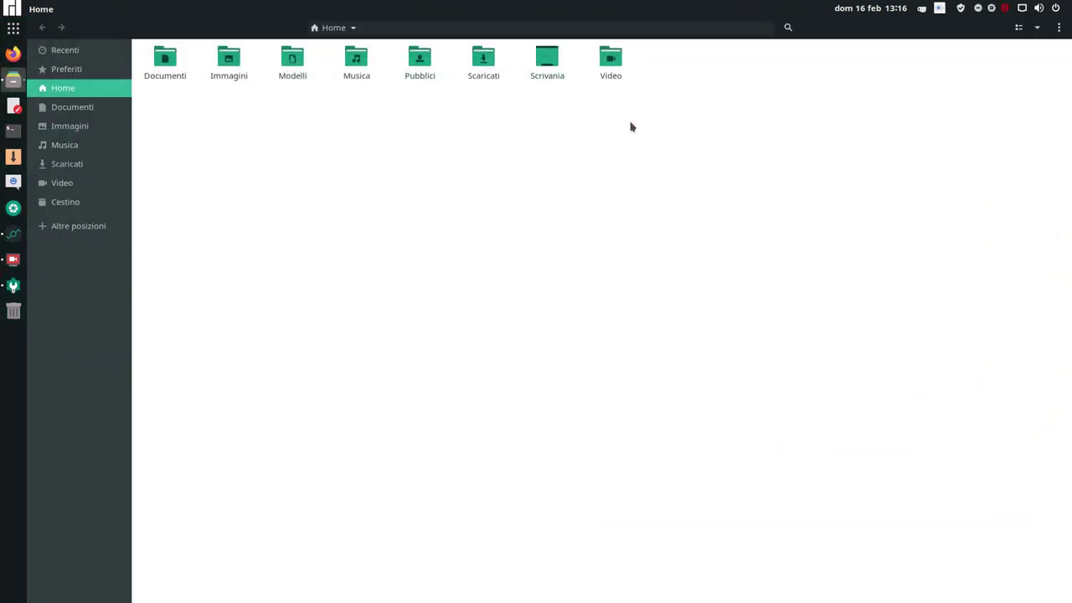
click(1004, 9)
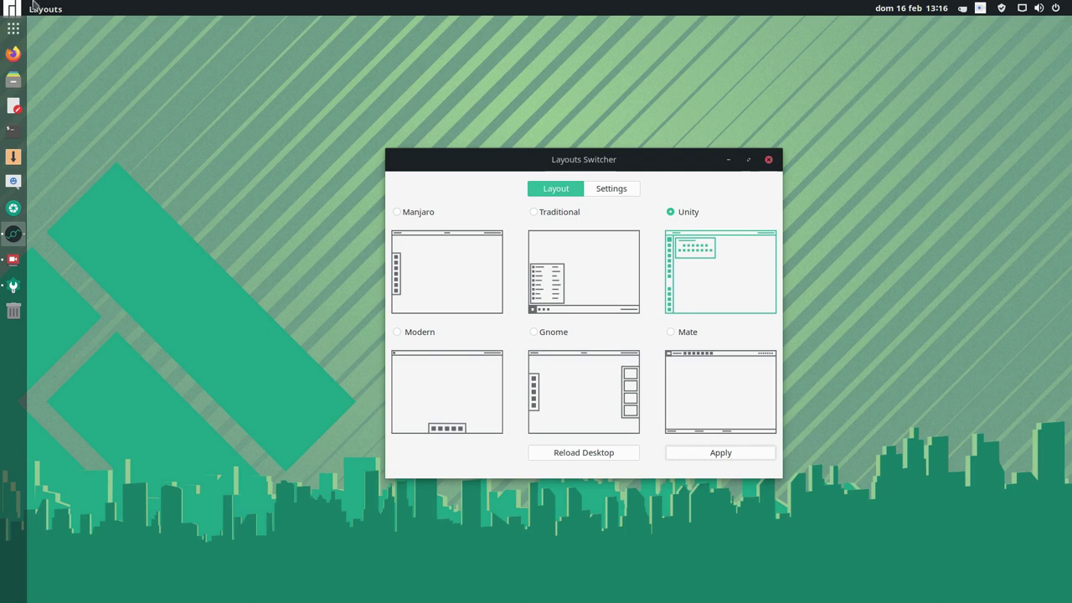
View the full applications grid, and search the application menu for "sim" before closing it
click(14, 29)
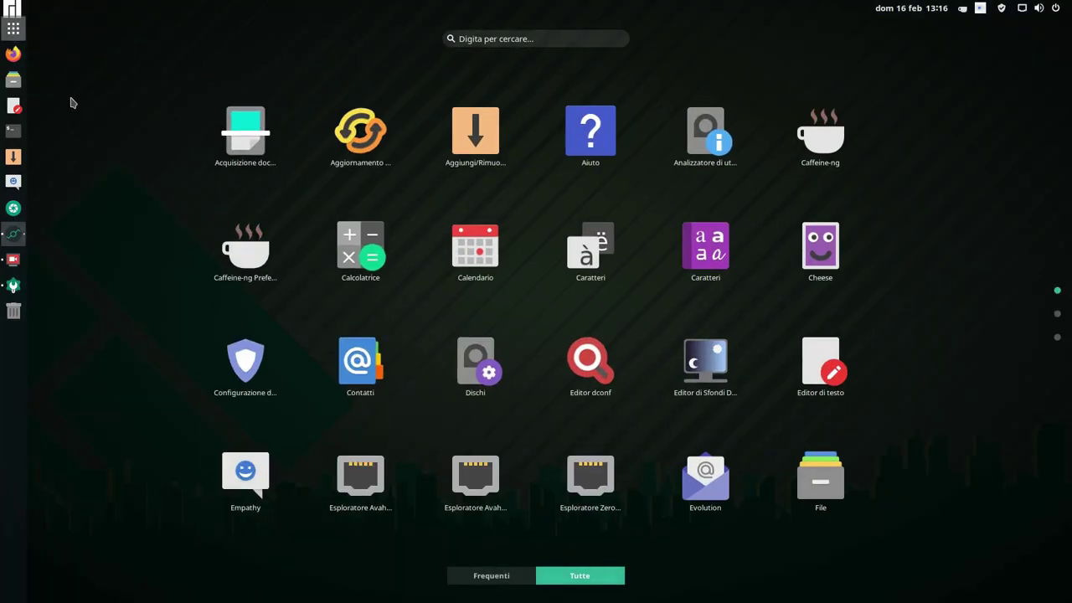
click(13, 29)
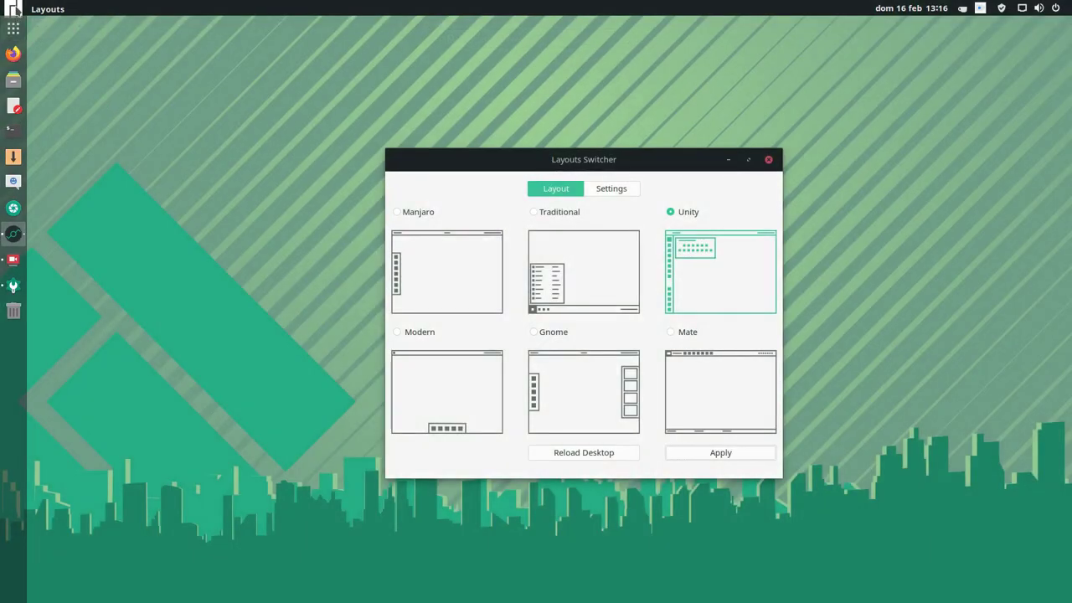
click(14, 9)
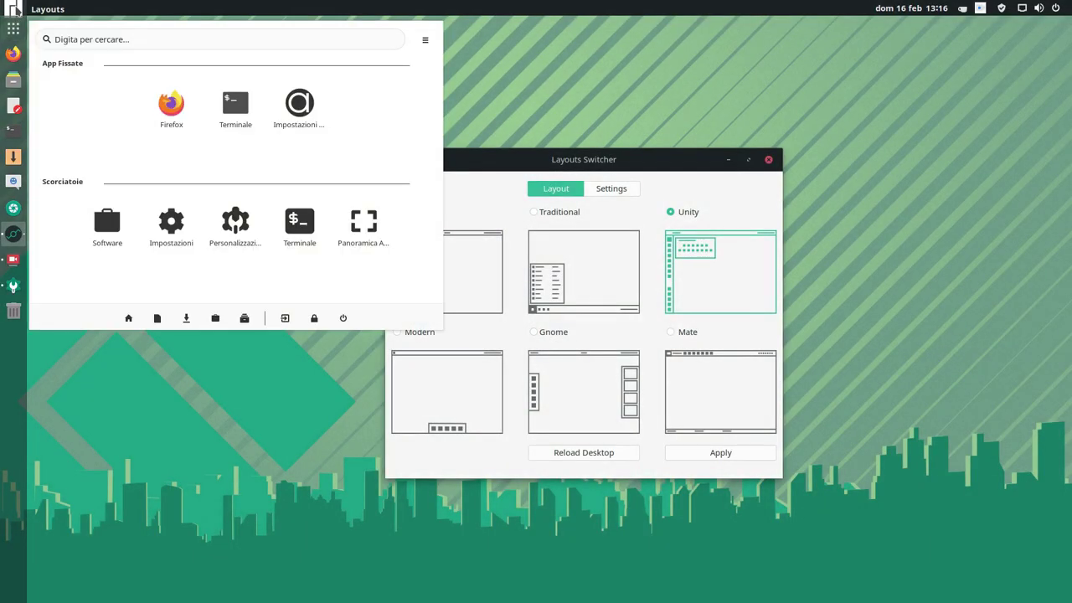
click(130, 42)
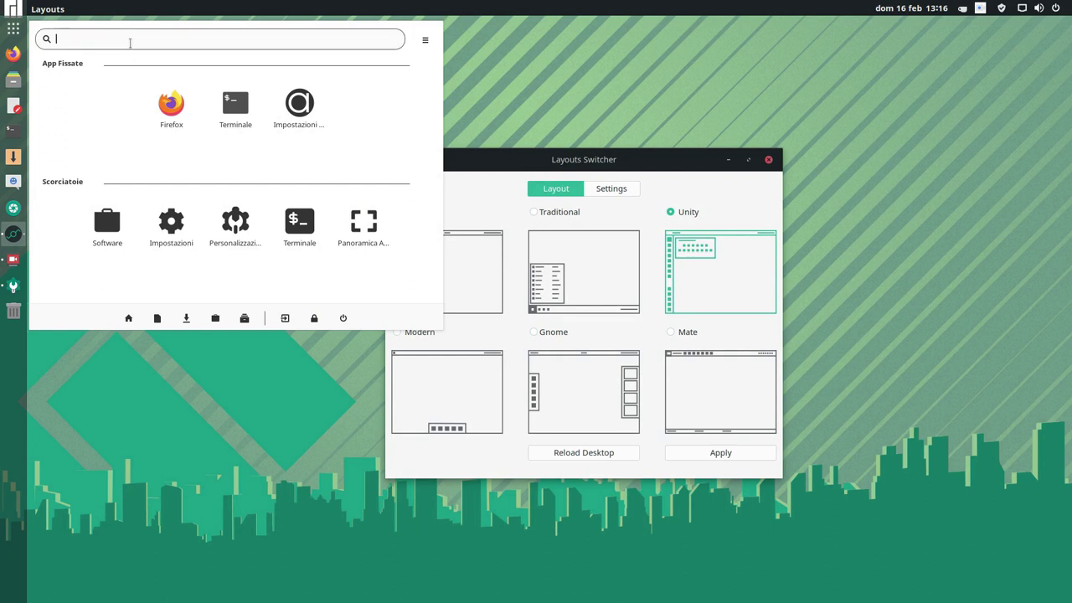
text(sim)
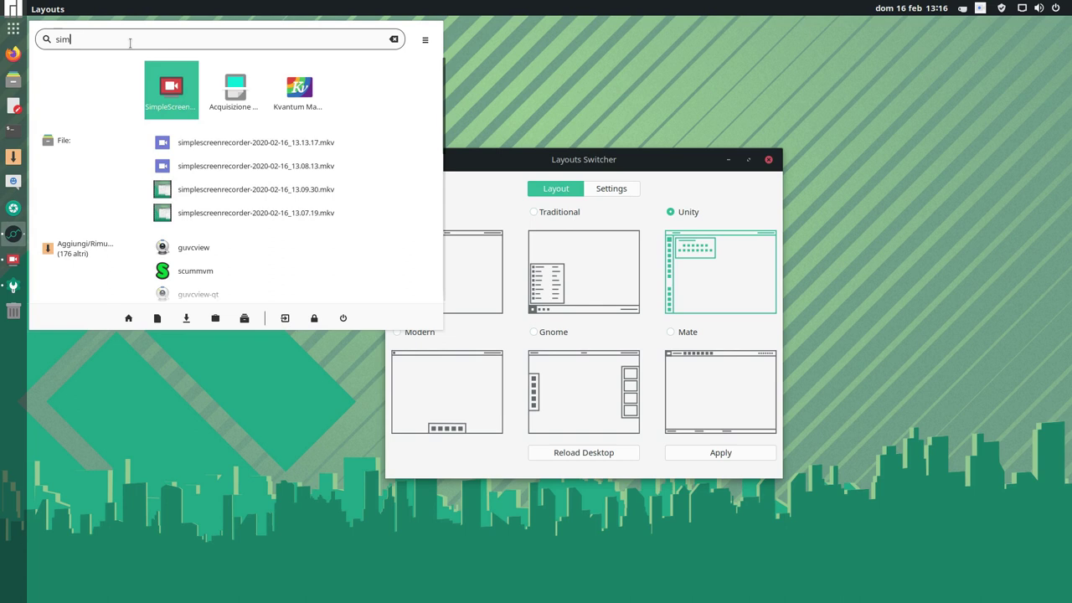
click(139, 422)
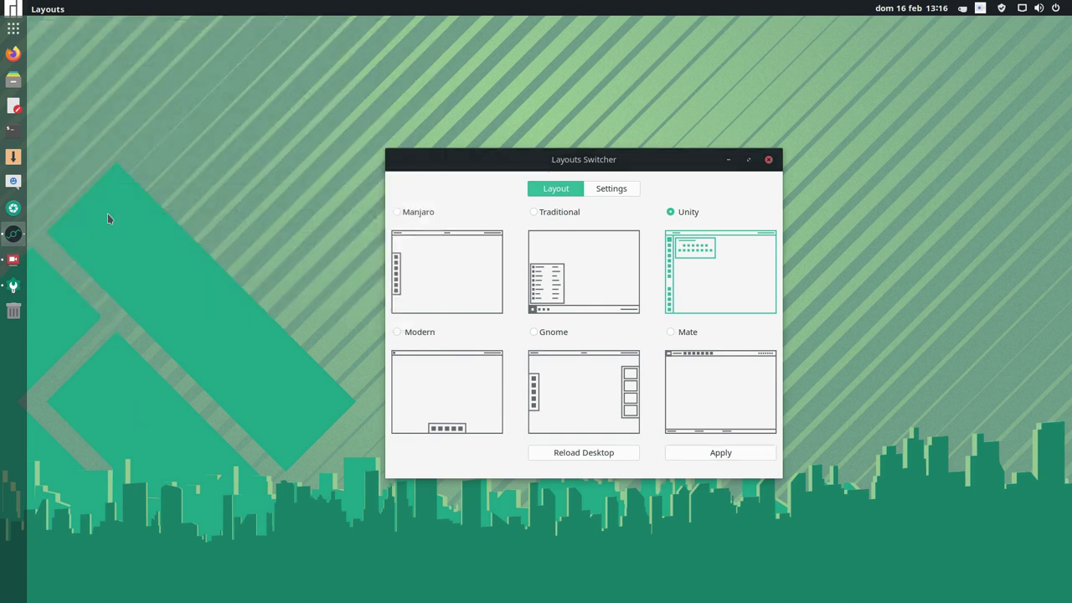
Open Impostazioni from the application menu's shortcuts and close its window
click(12, 9)
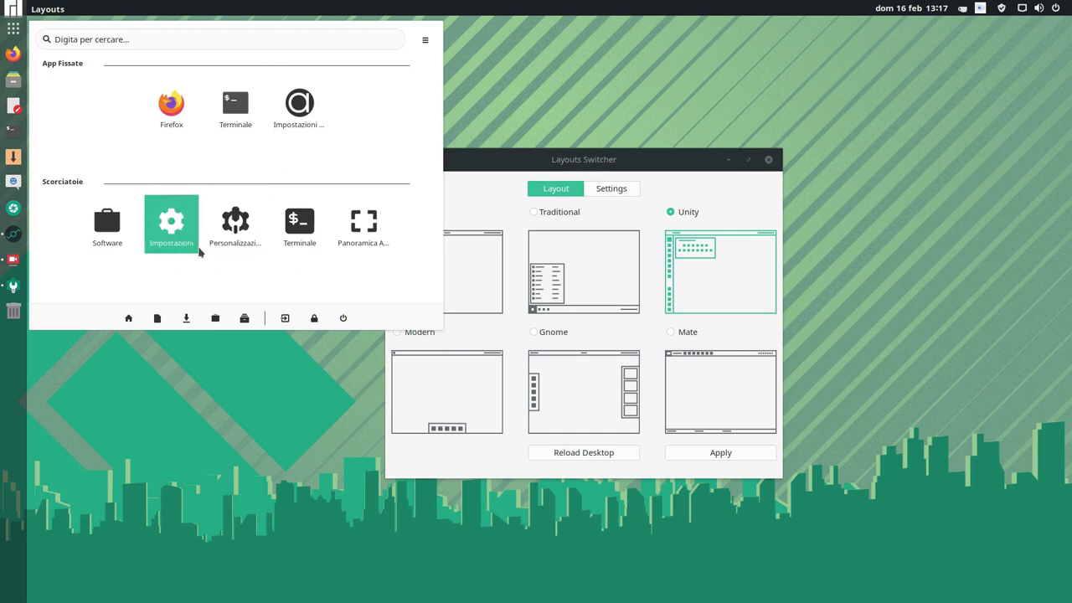
click(180, 247)
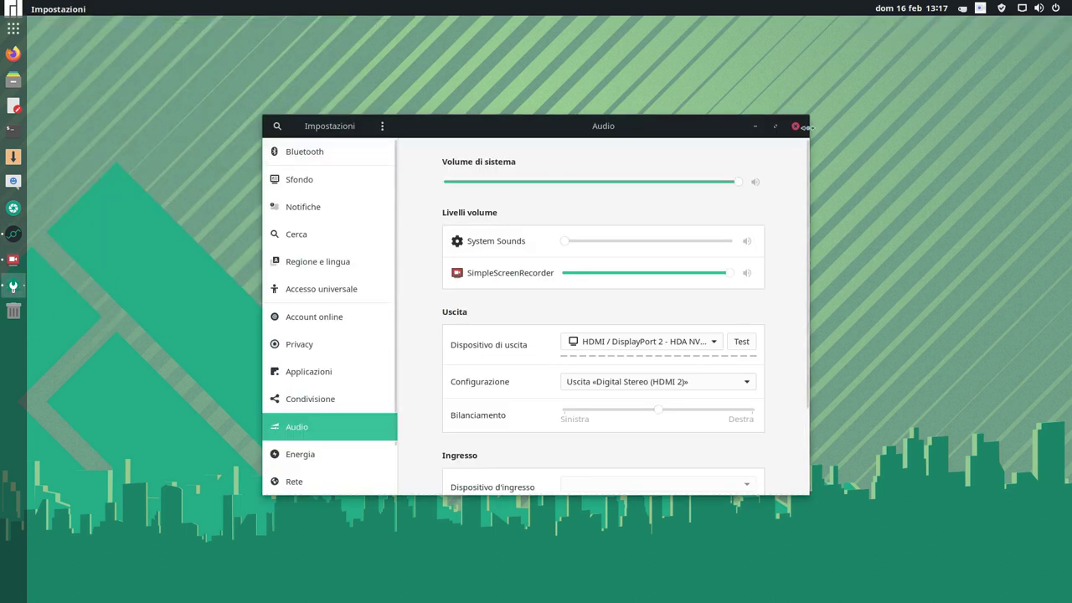
click(795, 127)
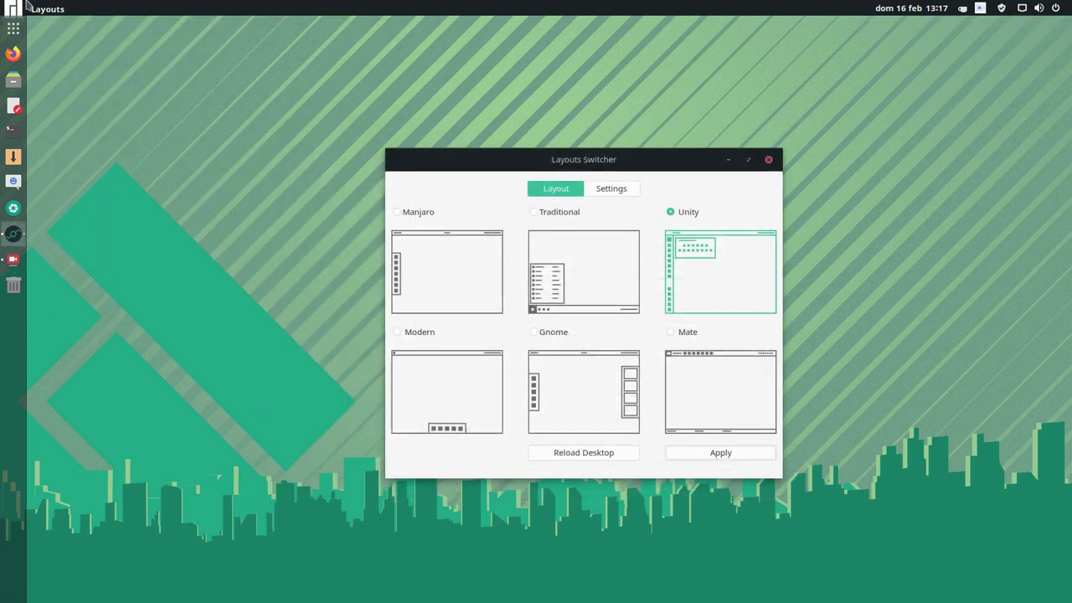
Open the Documenti folder from the application menu and restore its maximized window to a floating one
click(13, 27)
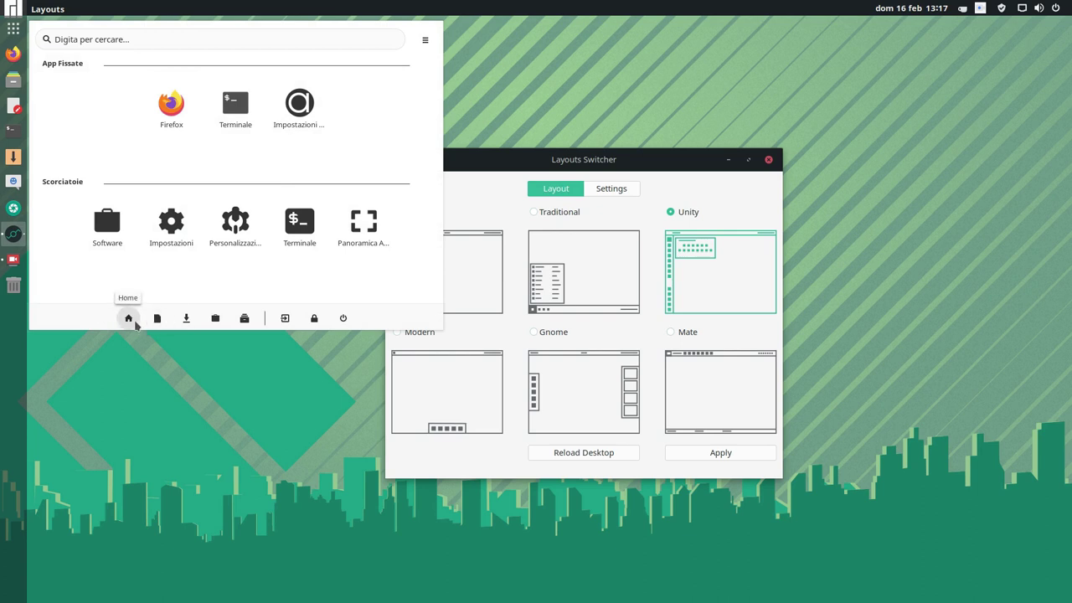
click(157, 318)
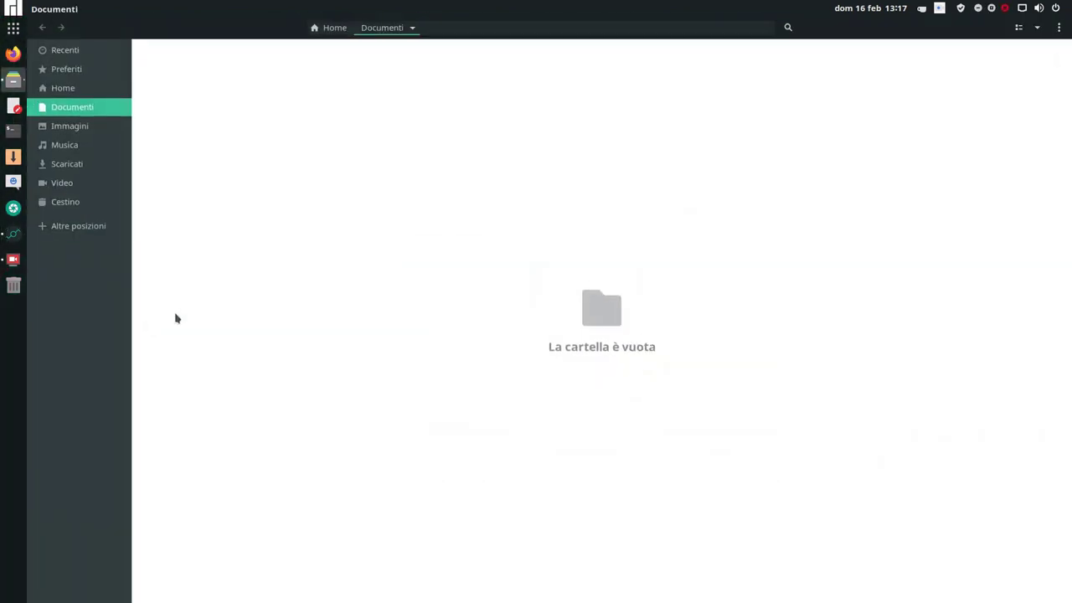
drag(714, 28, 477, 172)
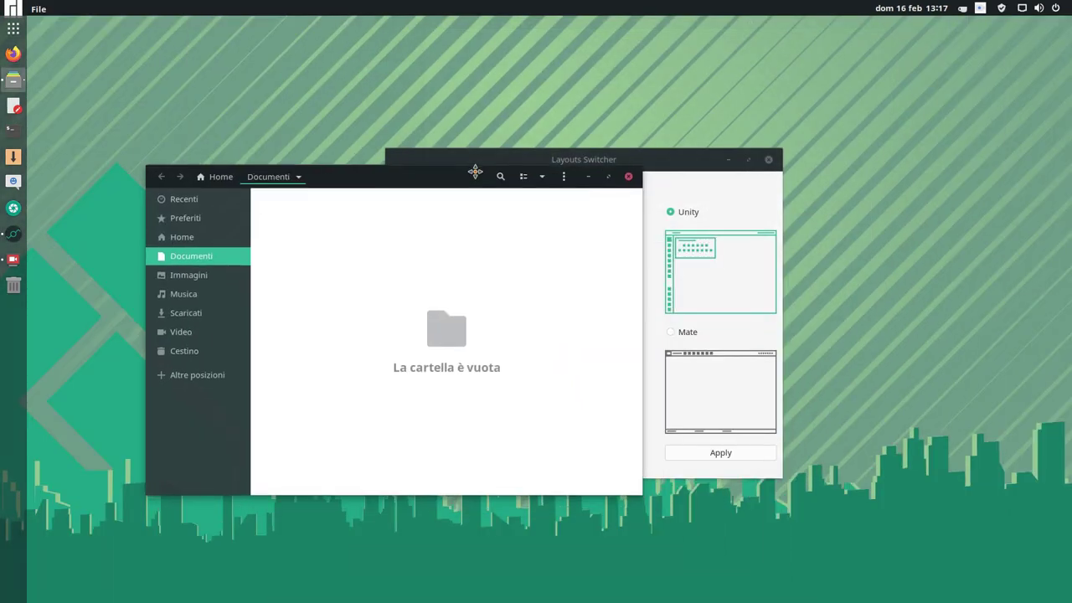
Close the Documenti window, and view the application menu with its power and session shortcuts before dismissing it
click(627, 177)
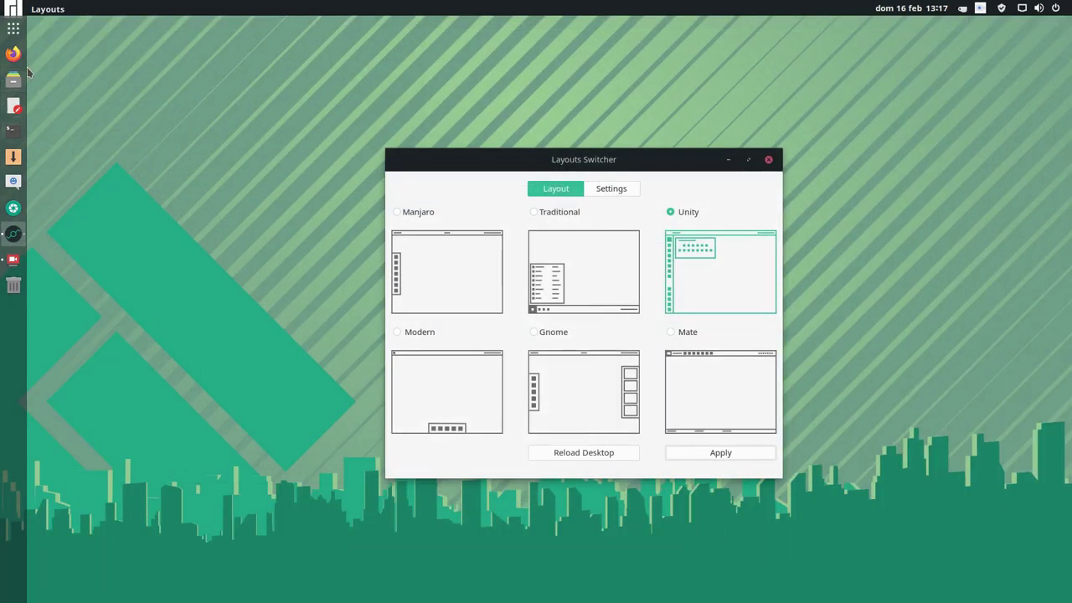
click(13, 9)
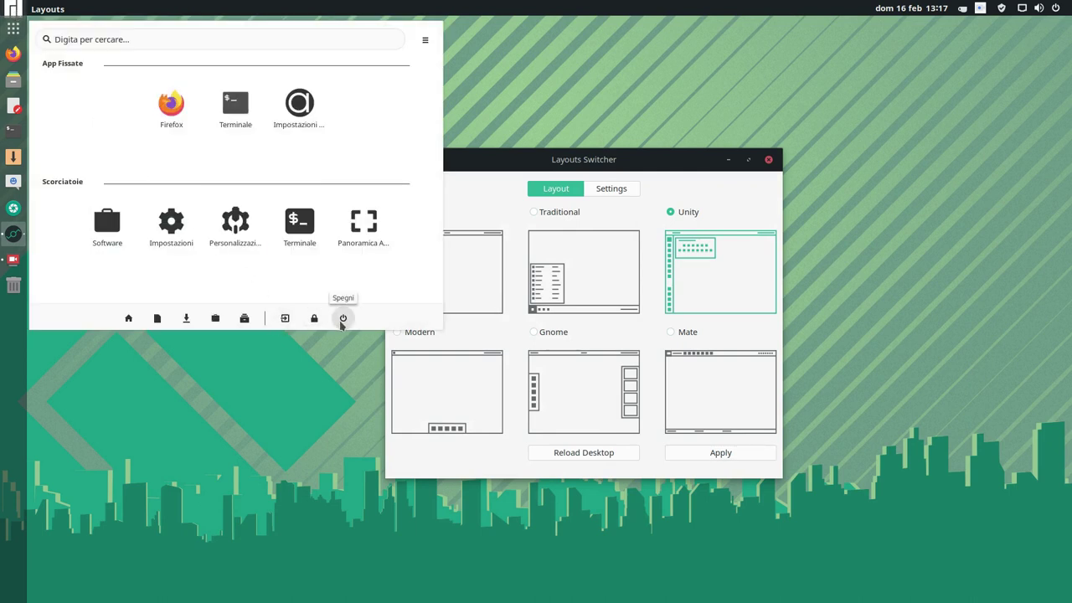
click(188, 472)
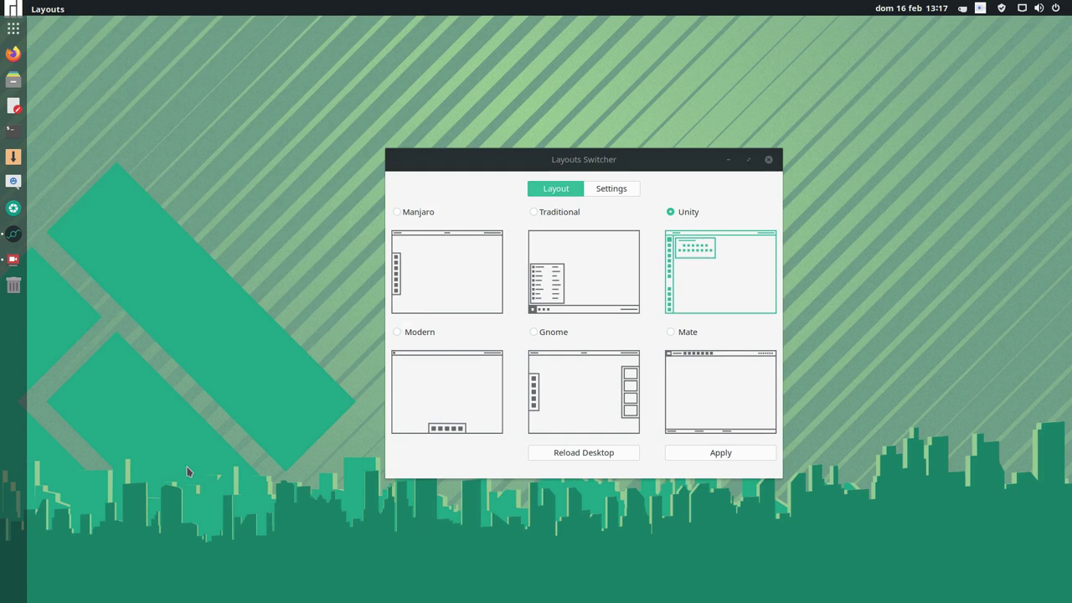
Apply the Modern layout, then maximize the Layouts Switcher window and restore it to a floating one
click(415, 333)
click(736, 453)
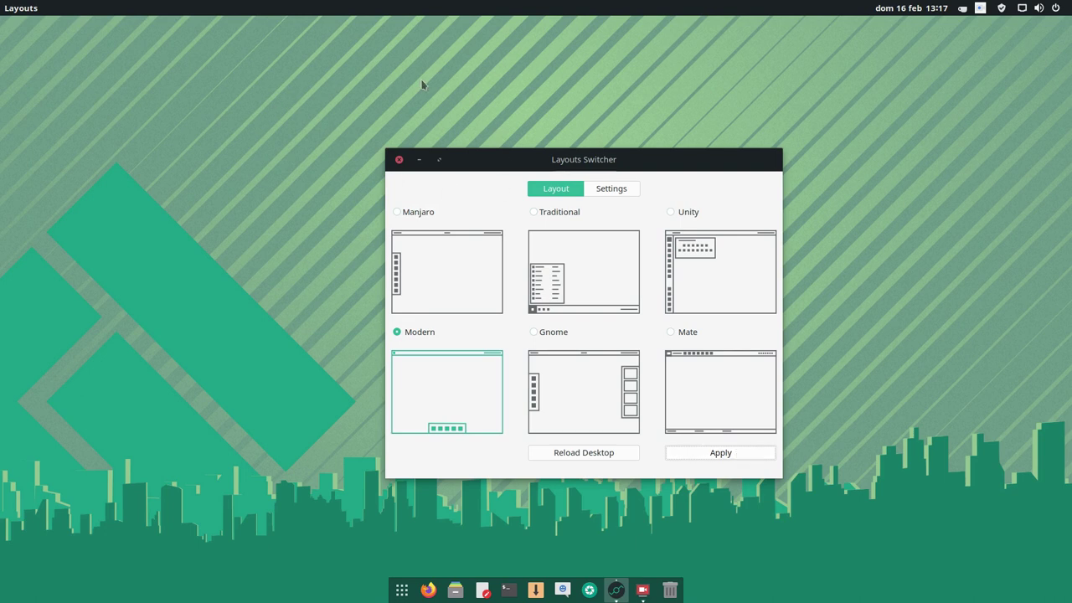
click(437, 160)
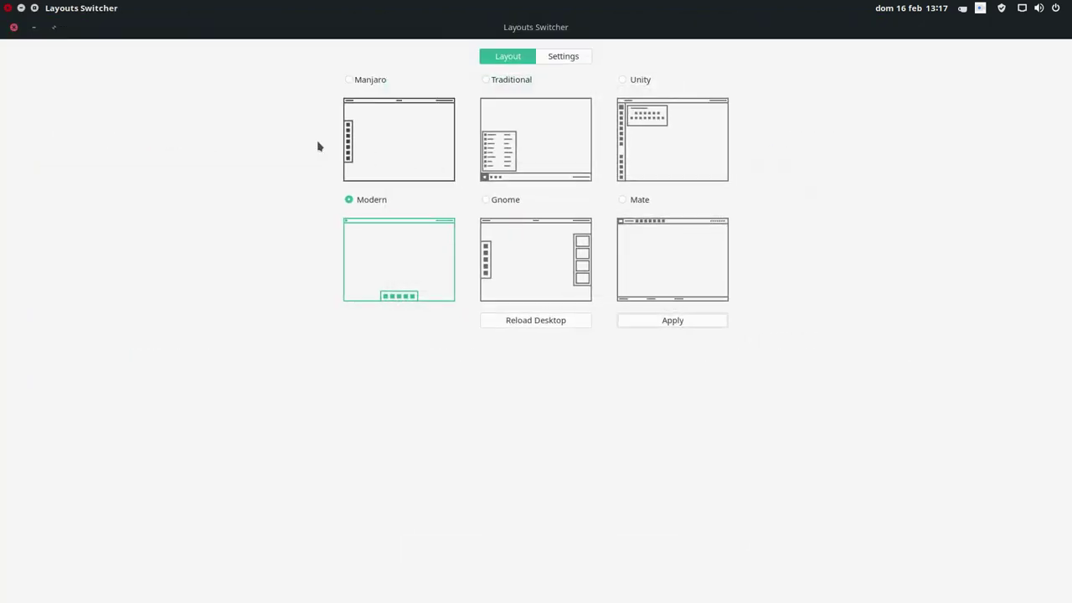
drag(99, 29, 234, 113)
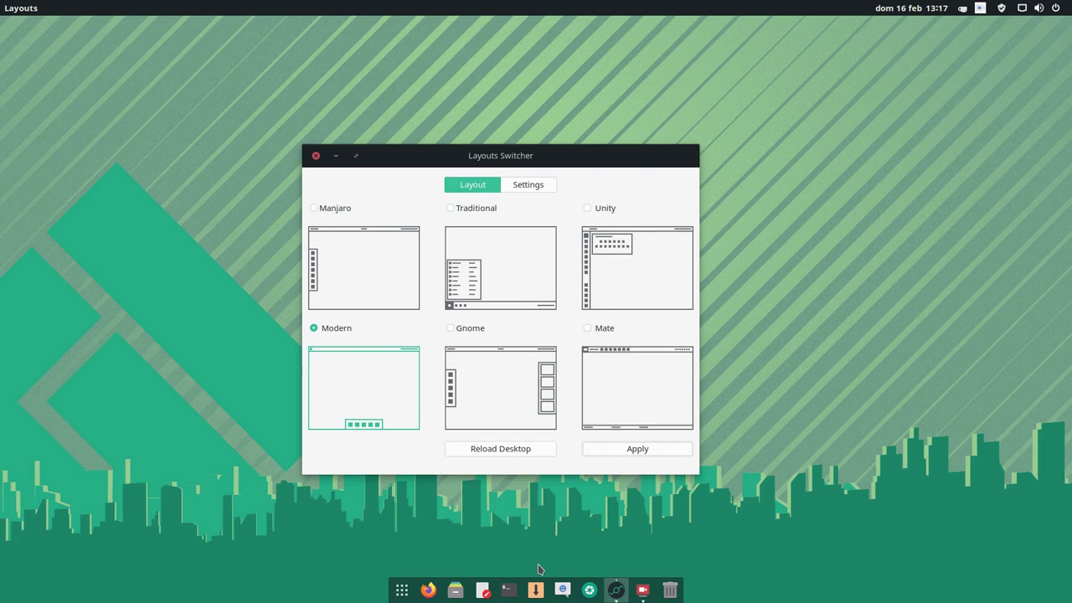
Open a terminal, try moving, maximizing and restoring its window under the Modern layout, and close it
click(510, 590)
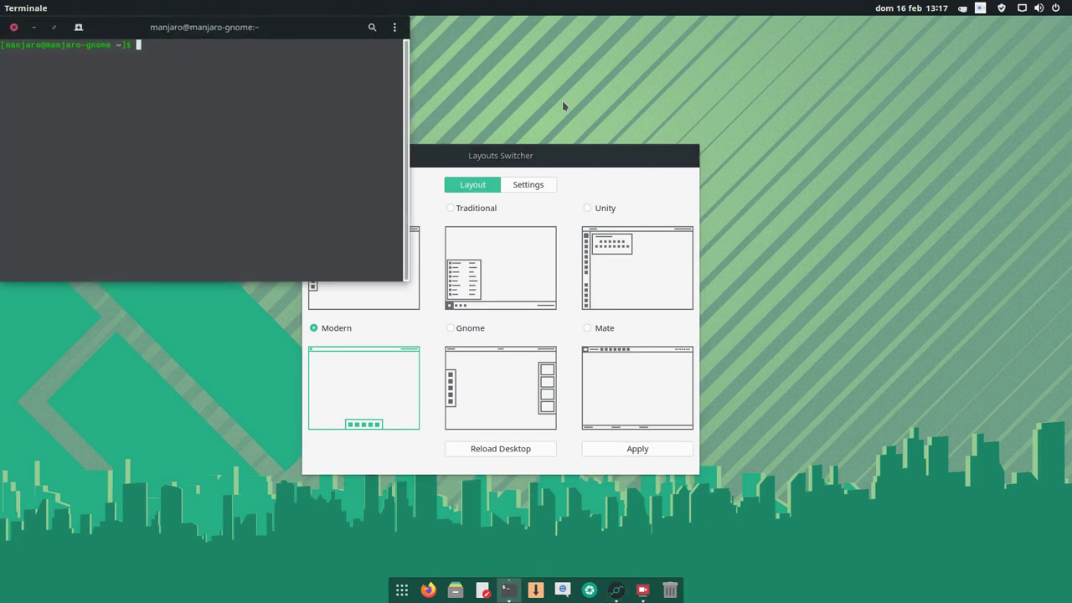
drag(209, 28, 407, 184)
double_click(407, 184)
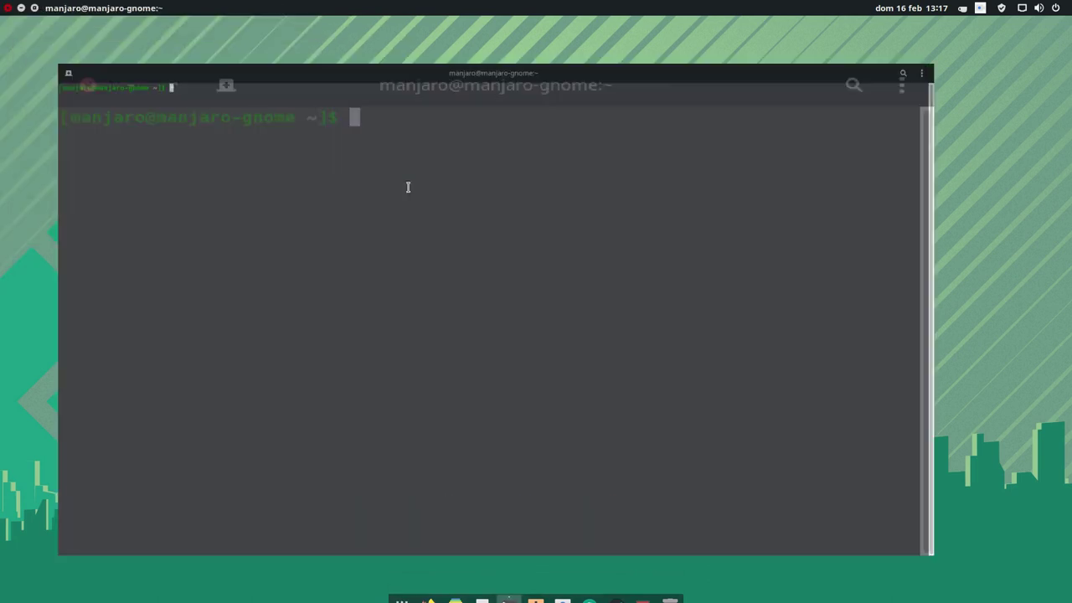
mouse_move(3, 4)
click(586, 179)
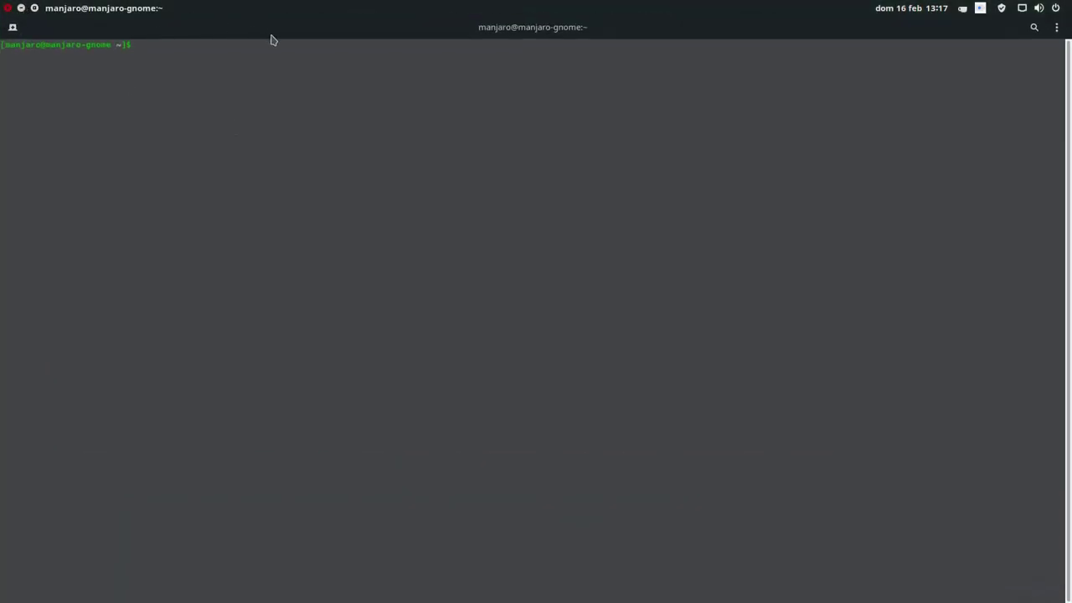
drag(376, 34, 288, 196)
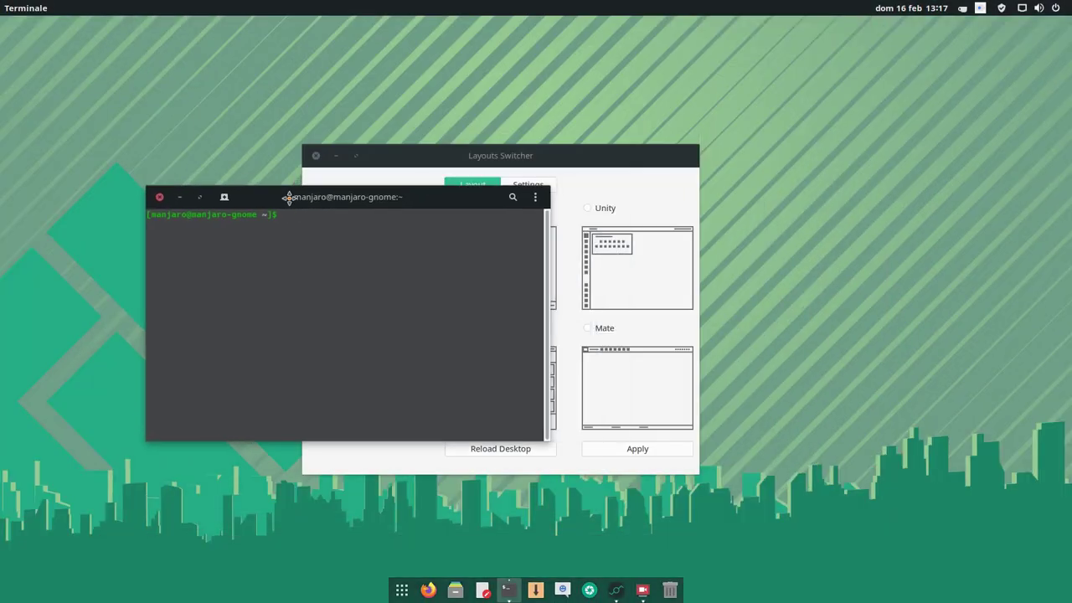
click(158, 197)
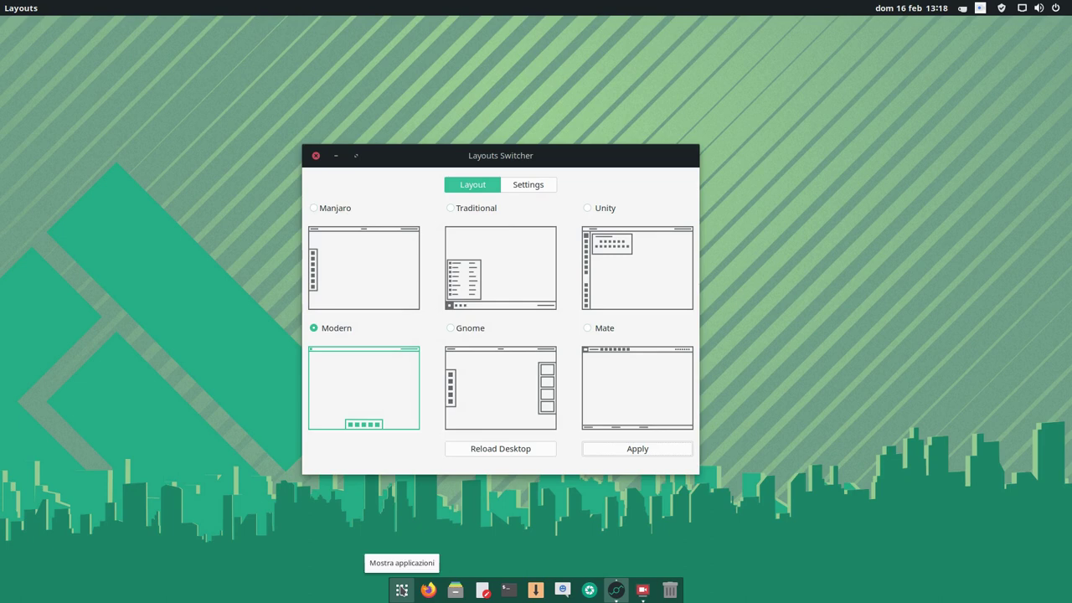
View the full applications grid and the Activities overview of the Modern layout, and return to the desktop
click(402, 589)
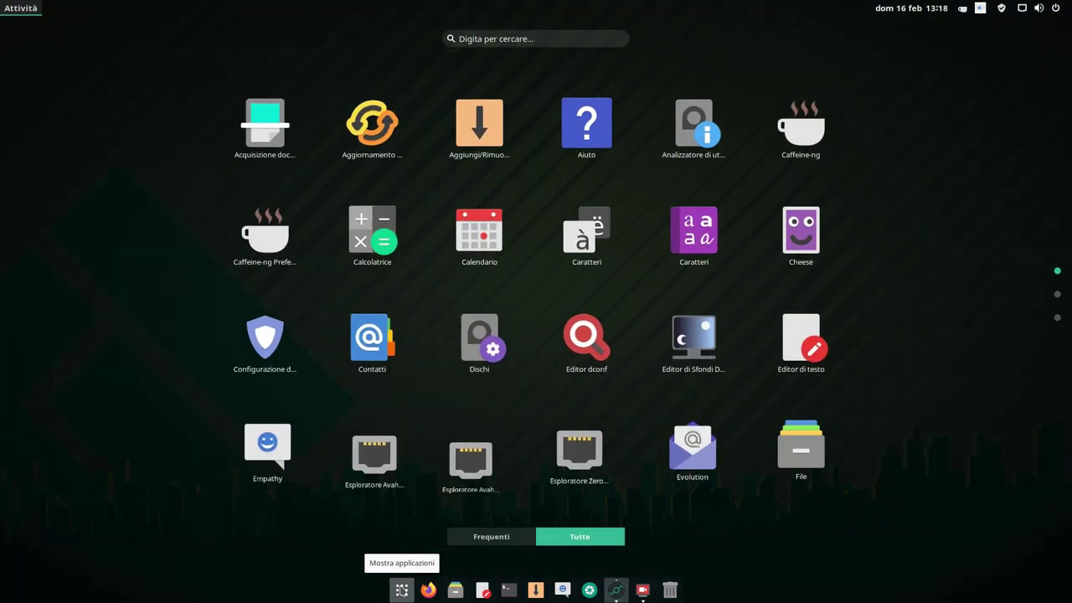
click(310, 466)
key(super)
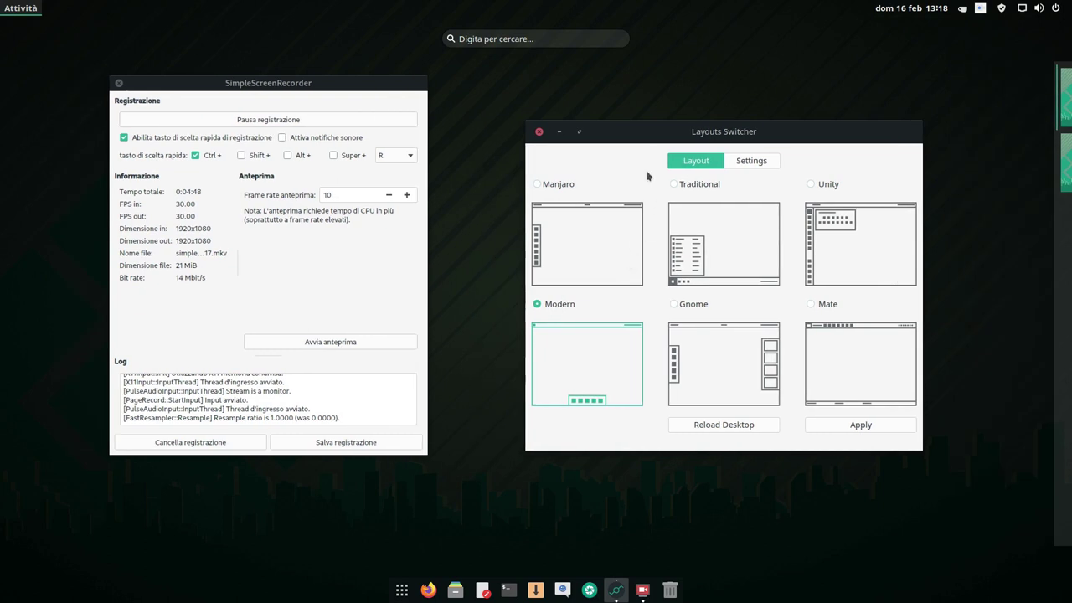
click(644, 173)
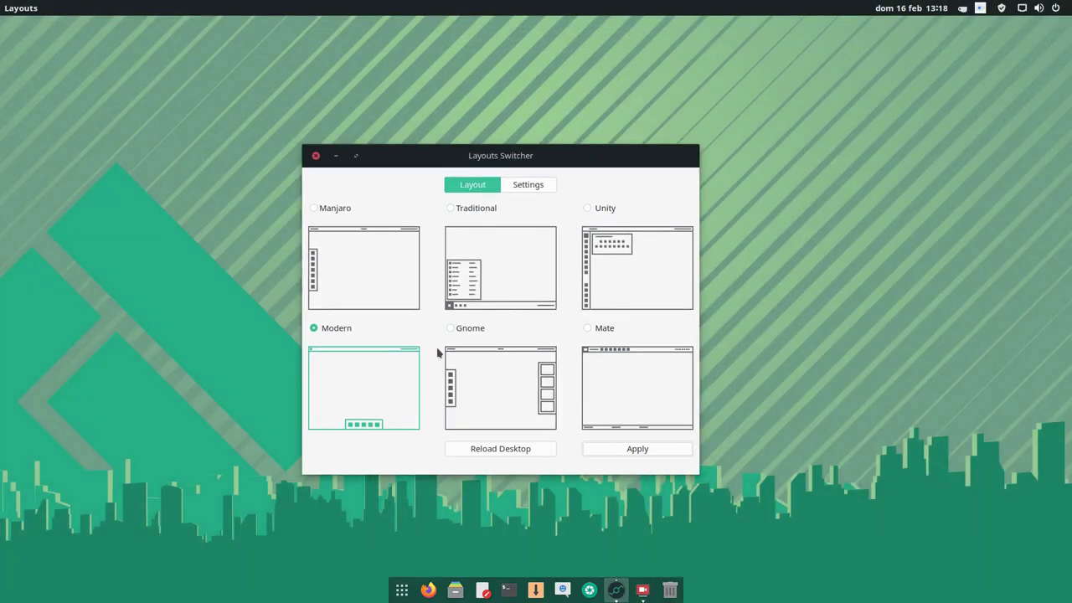
Apply the Gnome layout and view its Activities overview, returning to the Layouts Switcher window
click(462, 336)
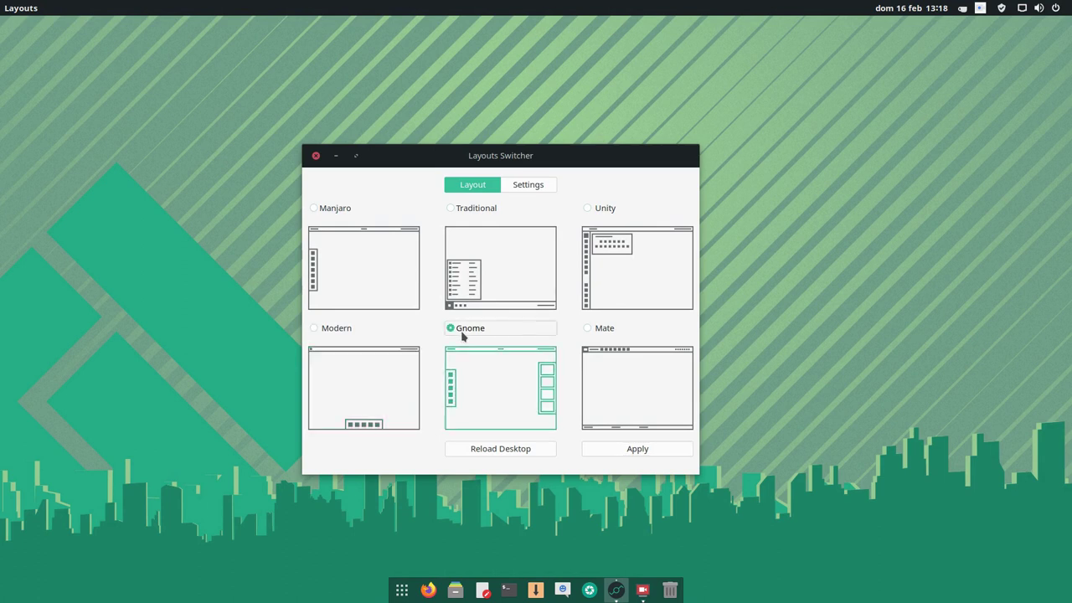
click(670, 458)
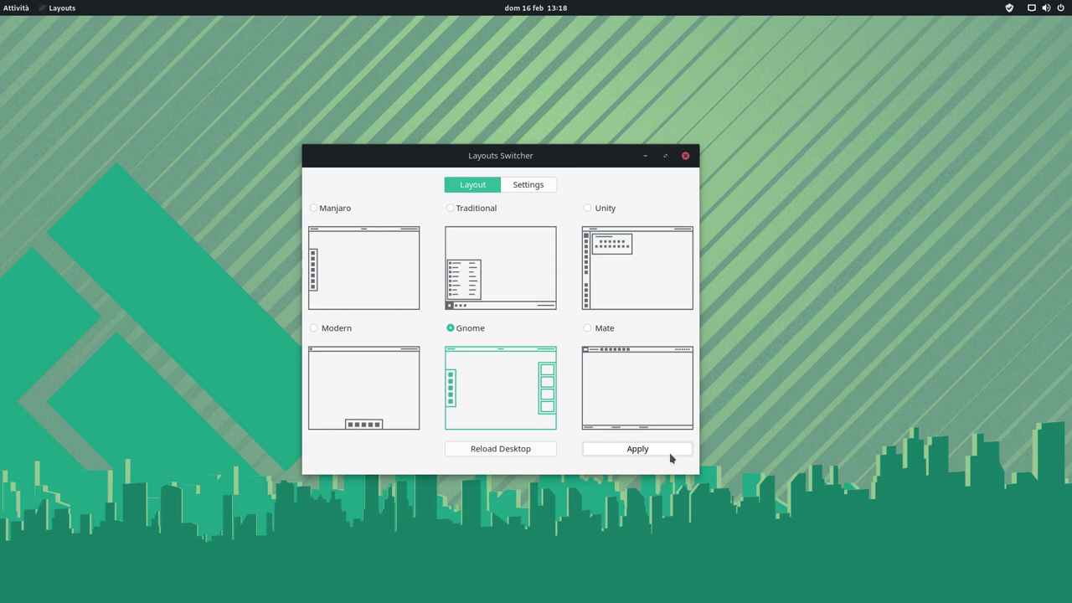
mouse_move(1, 2)
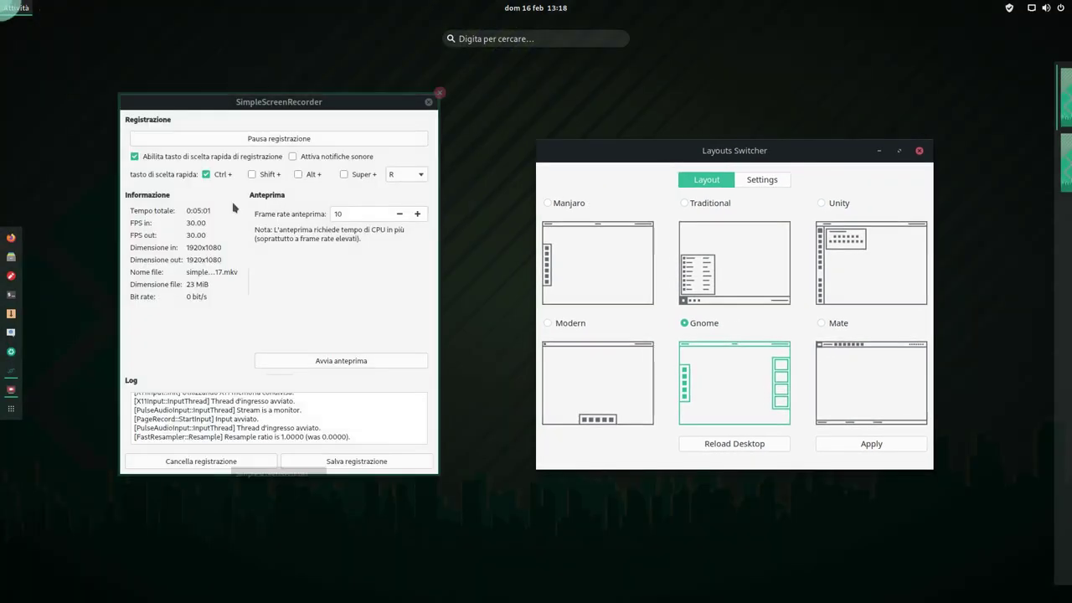
click(756, 159)
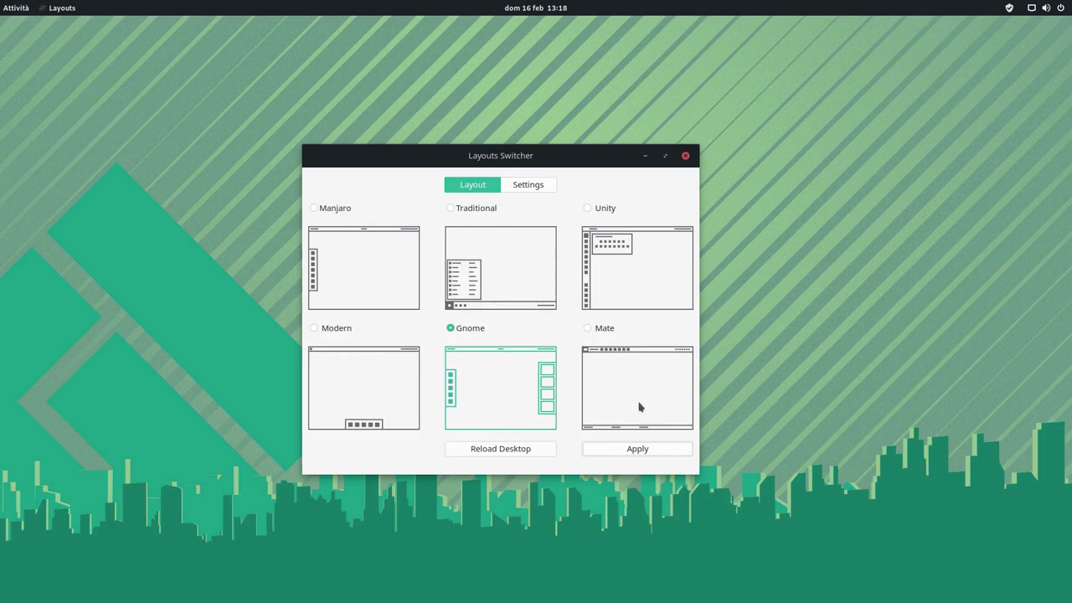
Apply the Mate layout and view its Activities overview through the hot corner, returning to the desktop each time
click(603, 328)
click(643, 452)
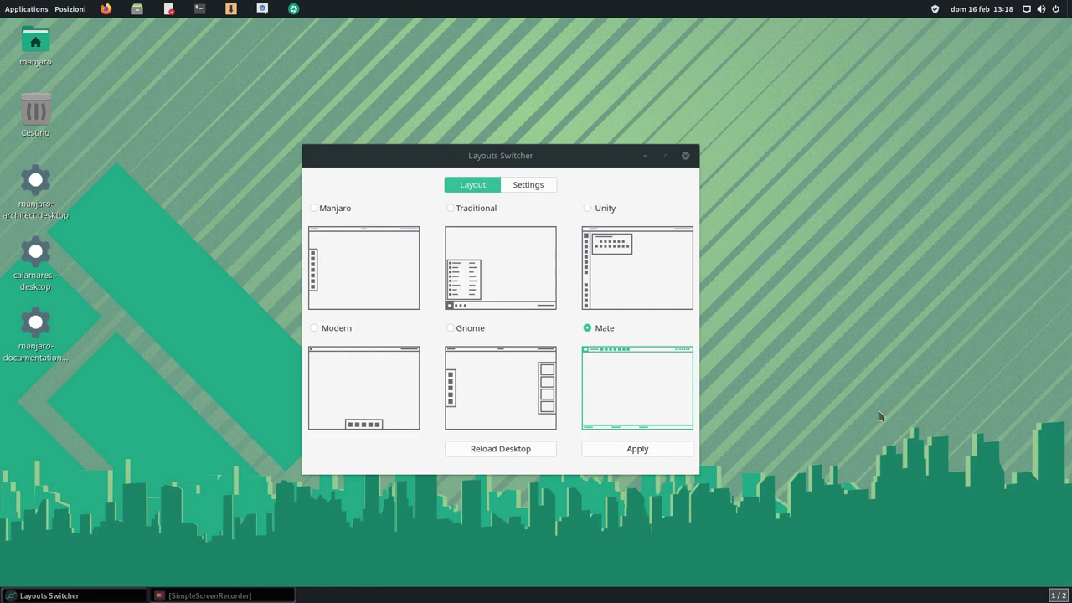
mouse_move(1, 3)
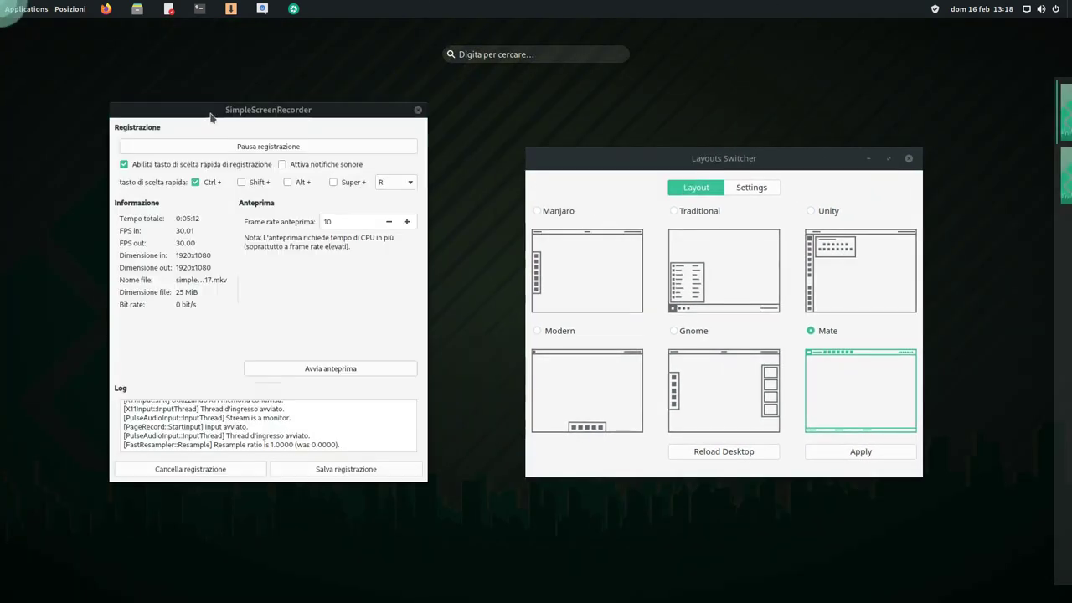
click(532, 203)
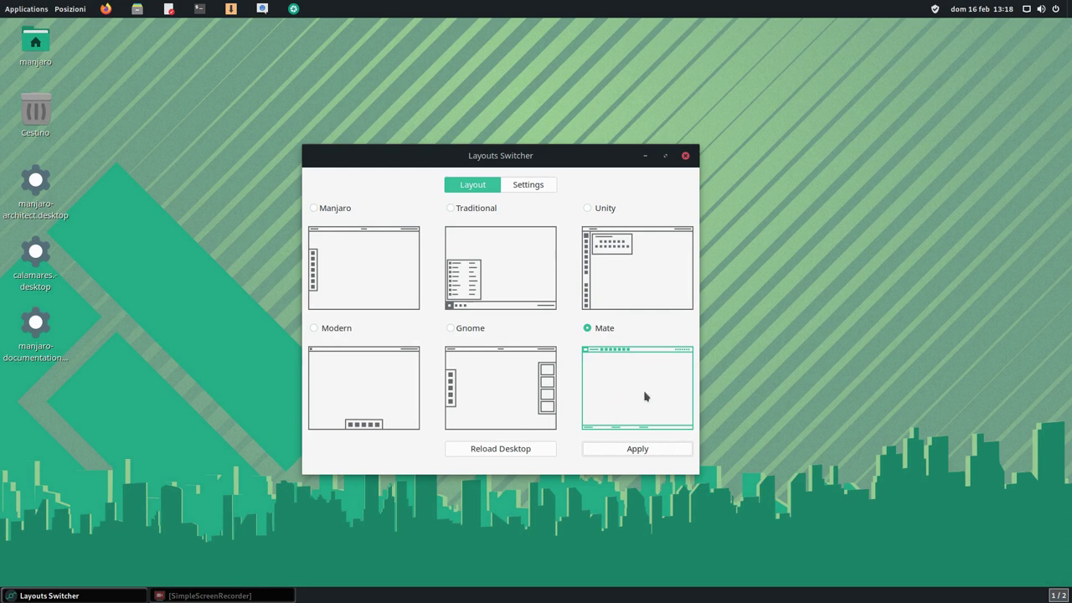
mouse_move(2, 2)
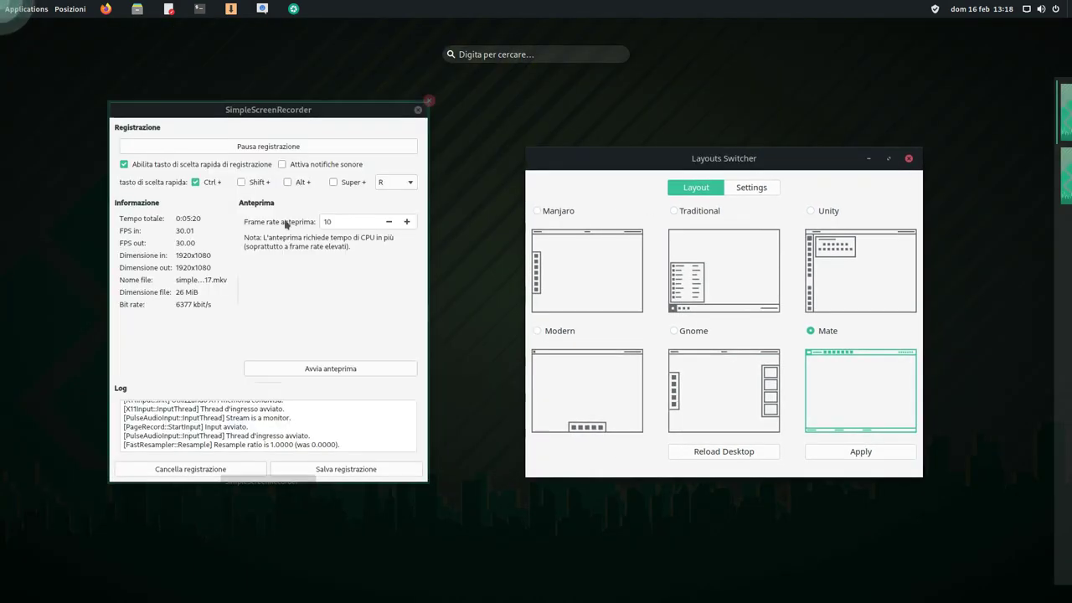
click(672, 218)
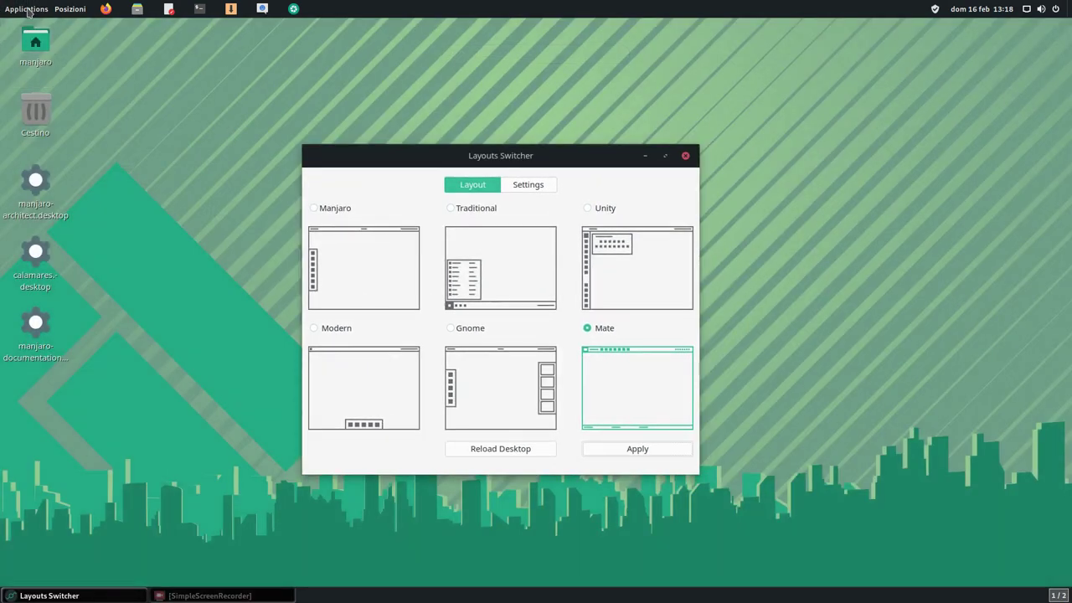
Look through the Applications menu categories, open the Documenti folder from the Posizioni list, and close its window
click(28, 9)
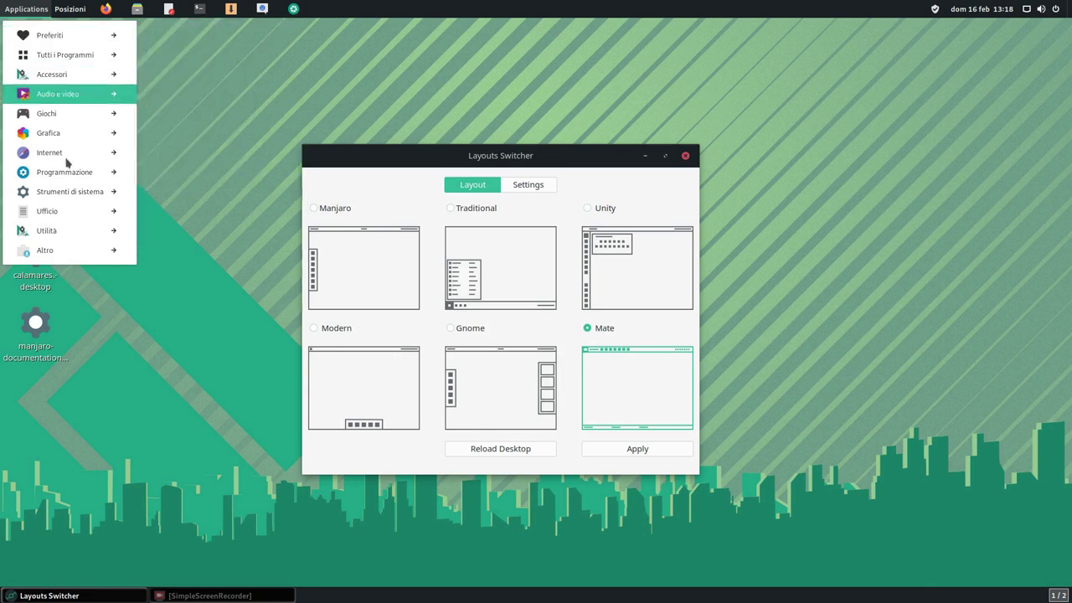
mouse_move(64, 12)
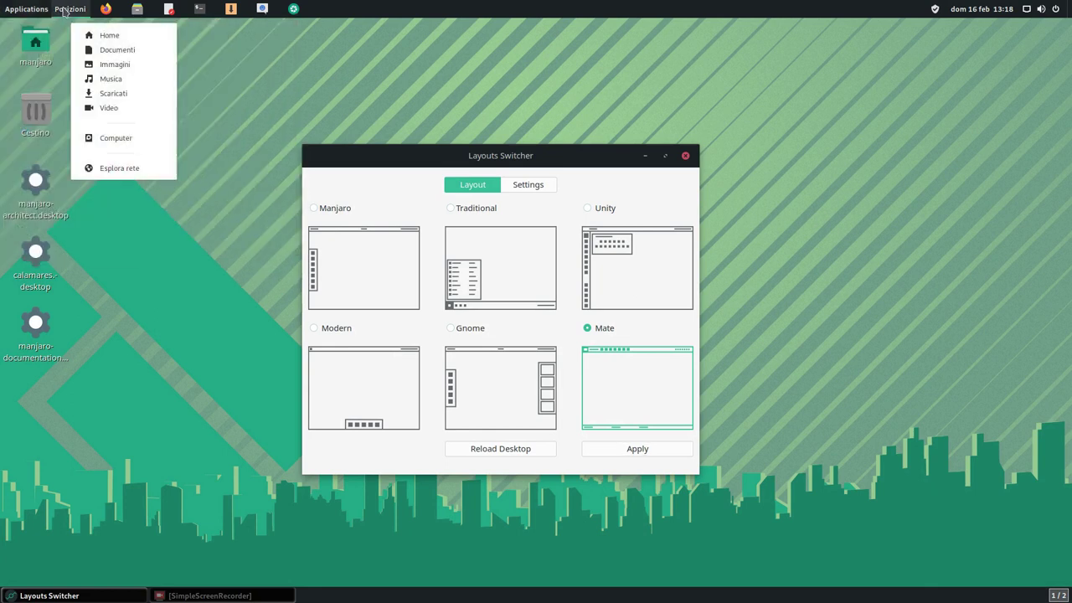
click(117, 50)
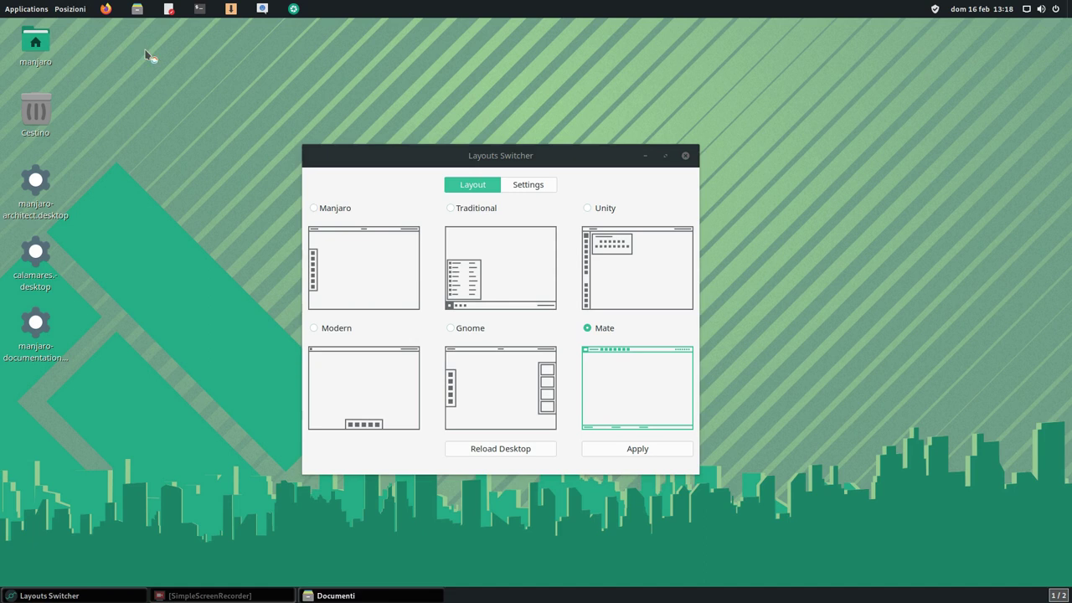
click(492, 58)
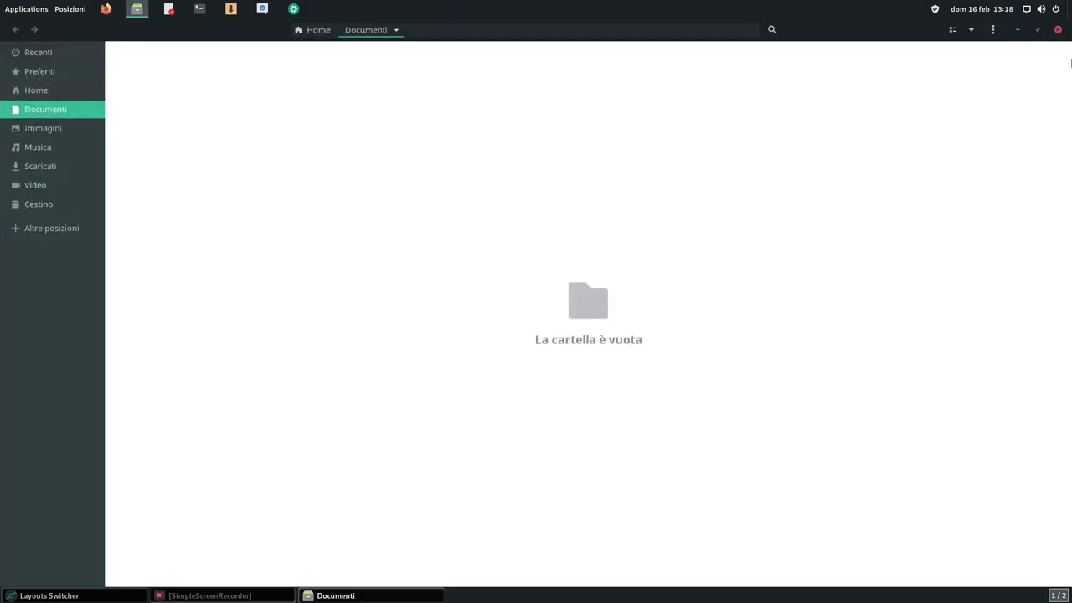
click(1057, 29)
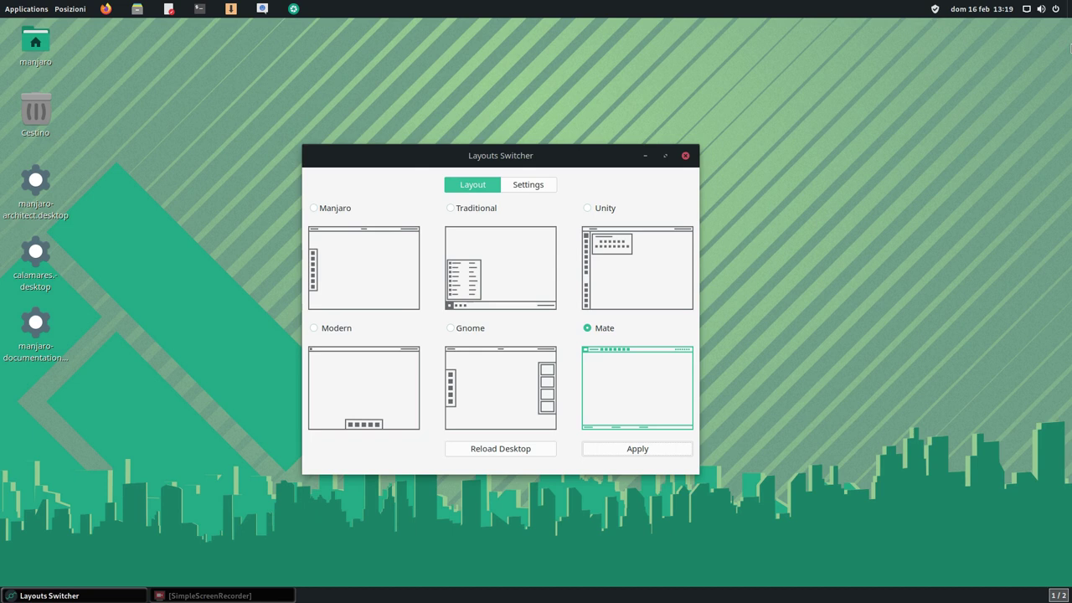
View the system menu and the calendar with its notifications in the Mate layout, and dismiss them
click(1039, 8)
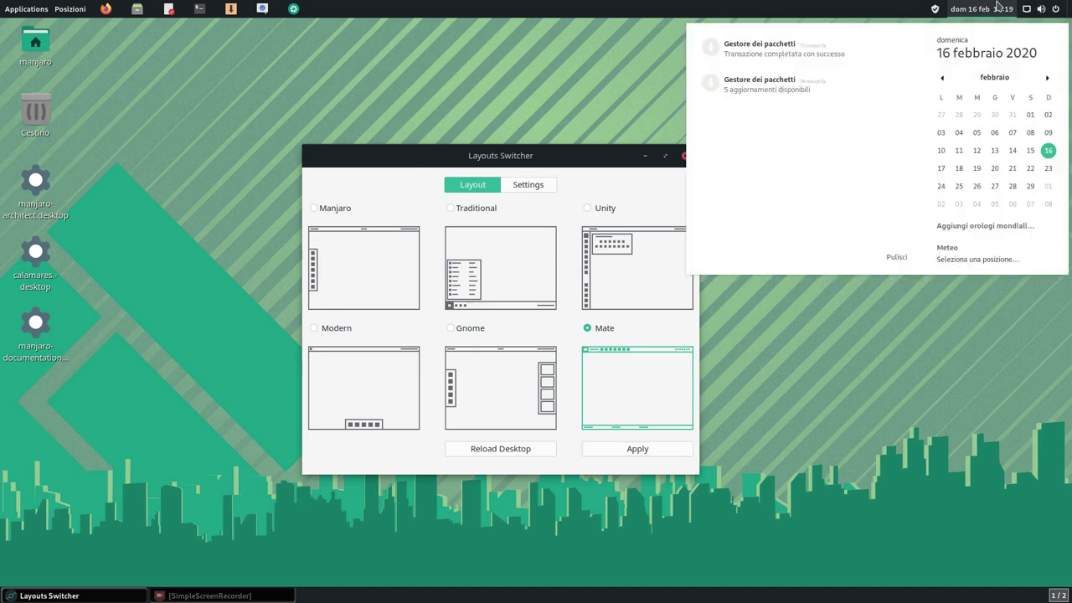
mouse_move(946, 10)
click(905, 477)
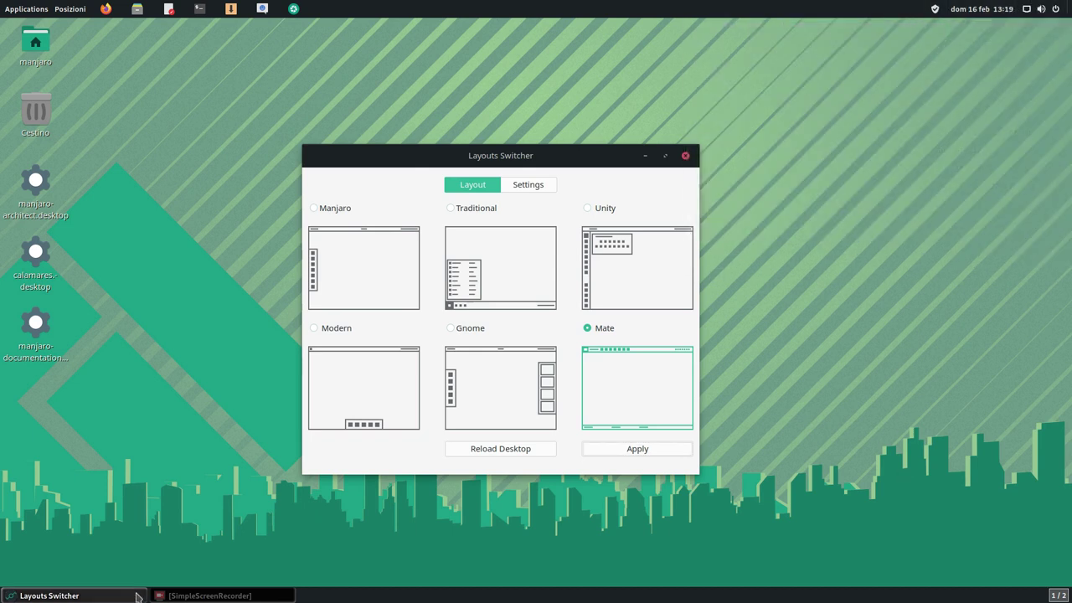
Show and minimize SimpleScreenRecorder from the window list, and minimize and restore Layouts Switcher the same way
click(178, 597)
click(178, 597)
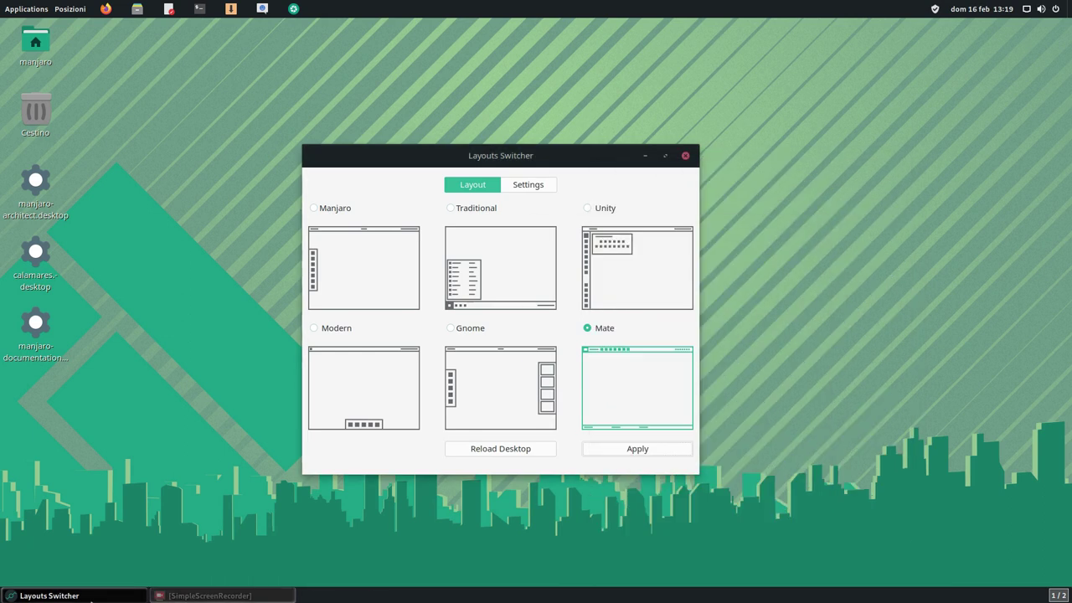
click(76, 596)
click(70, 594)
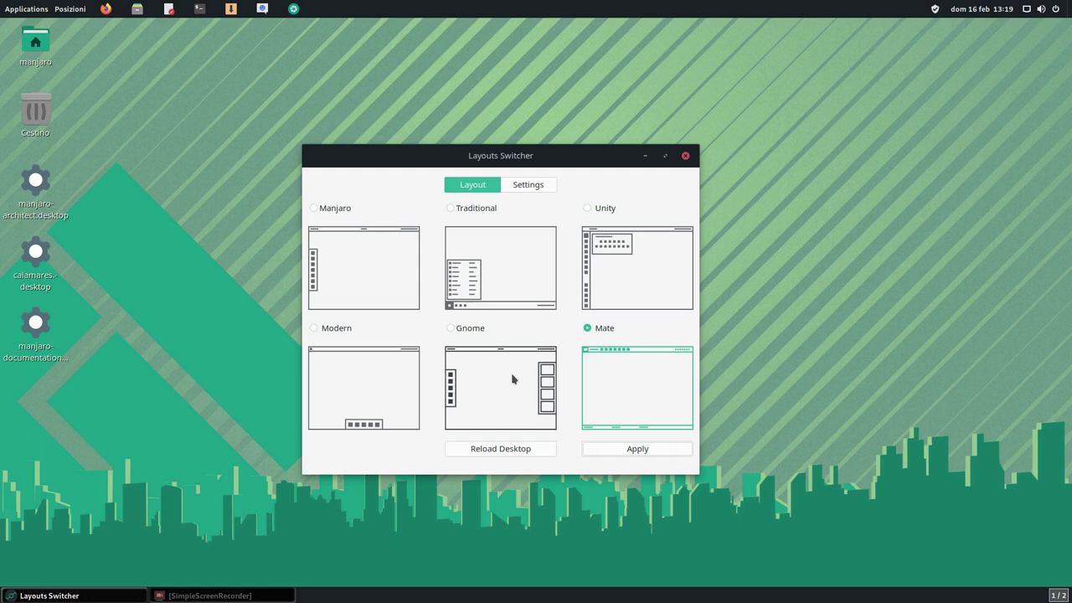
Open the dynamic wallpaper settings from the Layouts Switcher's settings, and move the wallpaper editor window so the settings stay readable
click(530, 189)
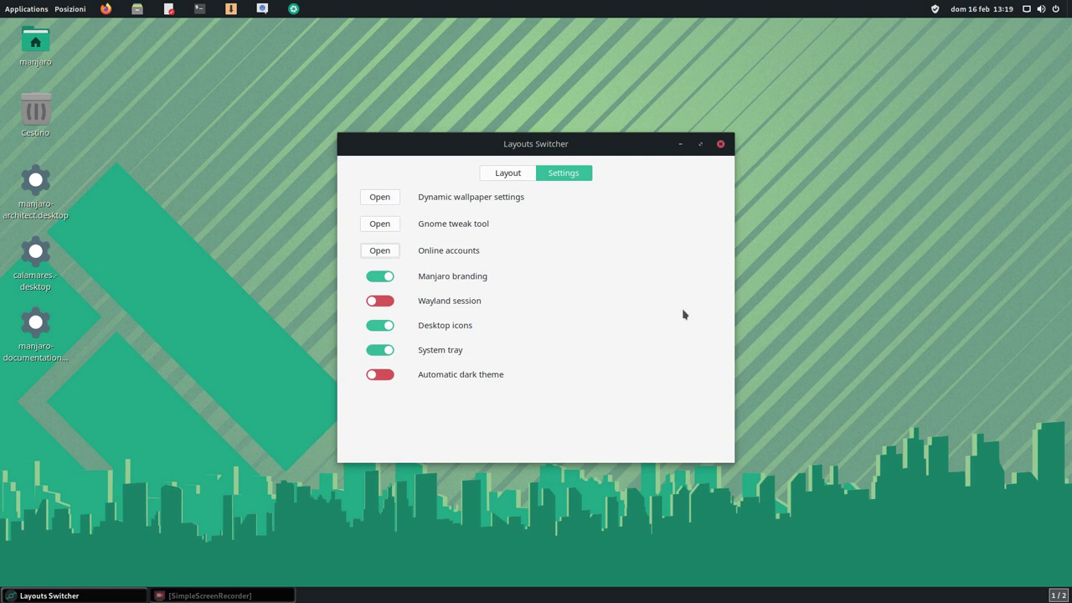
click(397, 200)
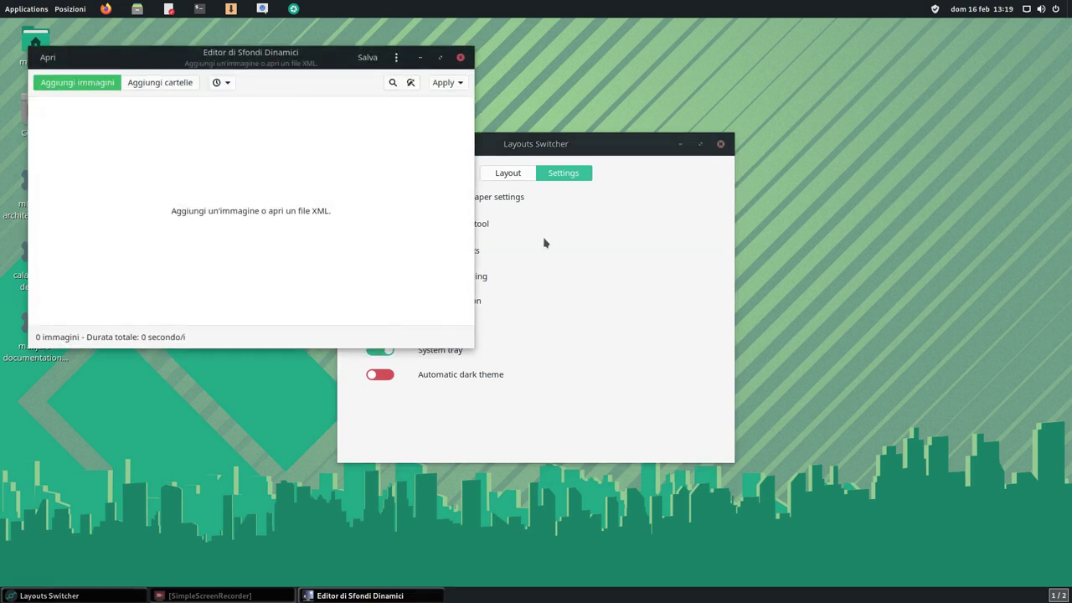
drag(260, 55, 746, 231)
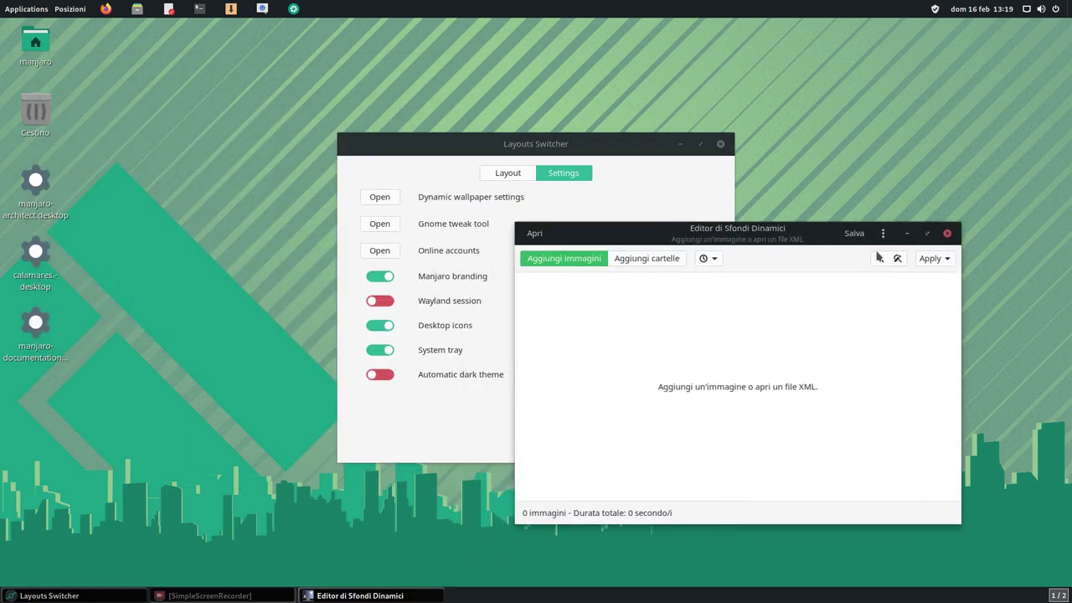
Close the dynamic wallpaper editor, then open the Gnome tweak tool and view its Applicazioni d'avvio and Aspetto pages
click(947, 233)
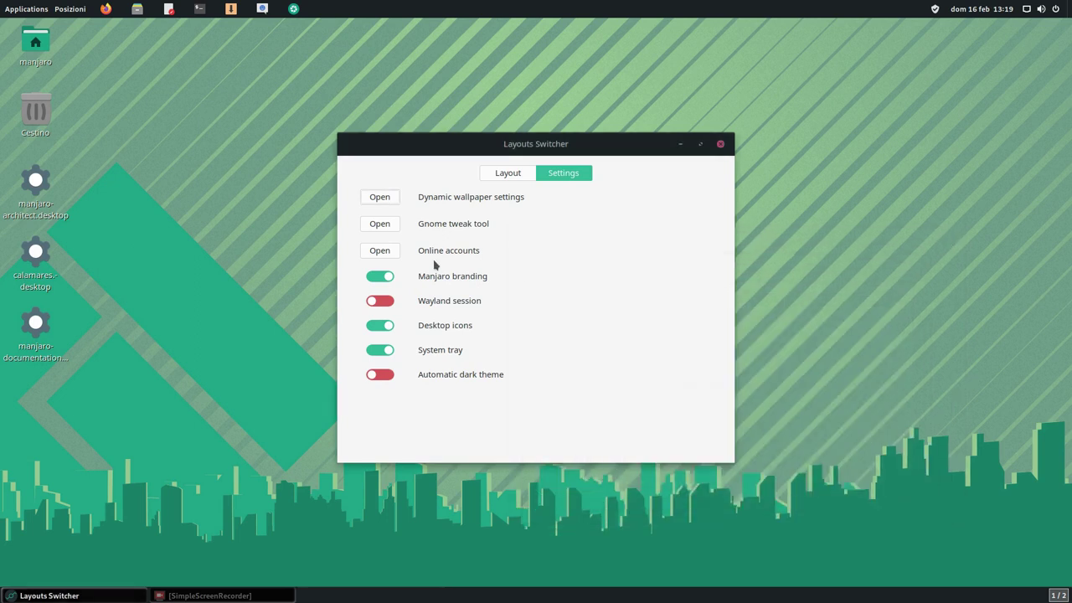
click(379, 224)
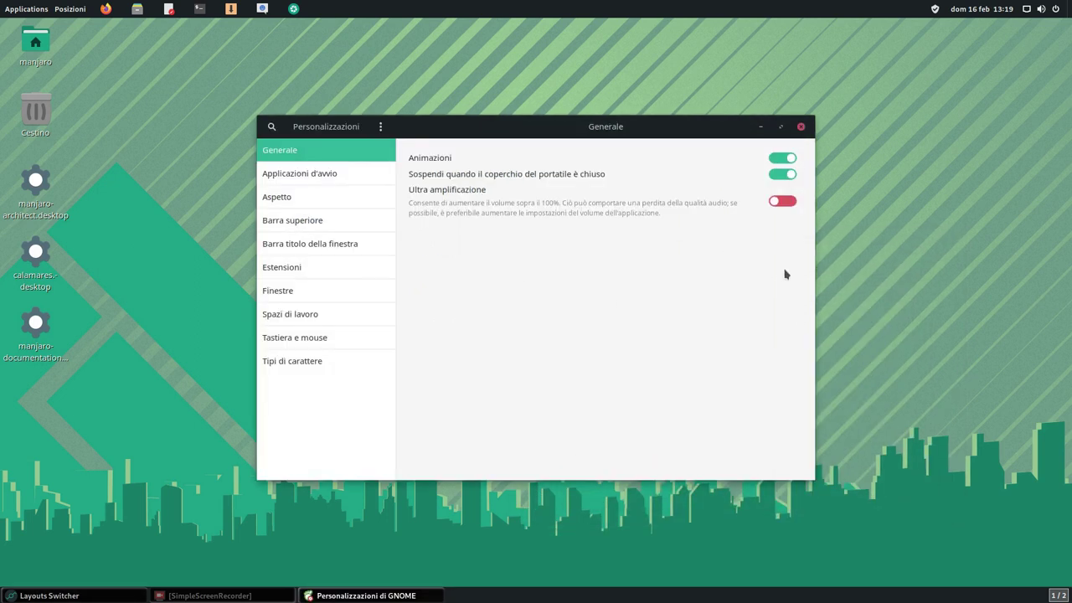
drag(503, 138, 628, 246)
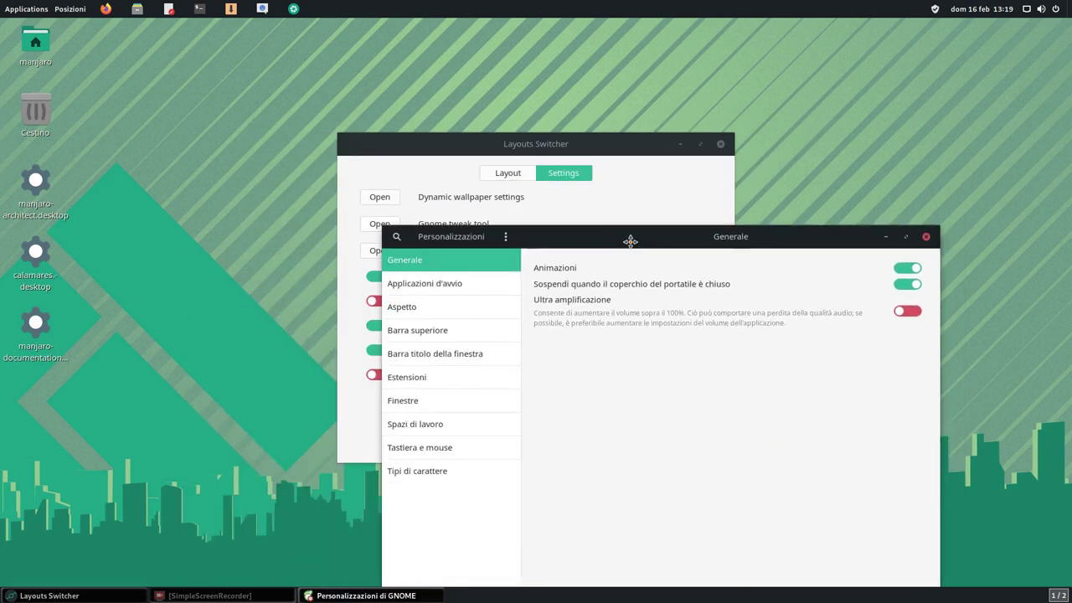
click(434, 289)
click(448, 310)
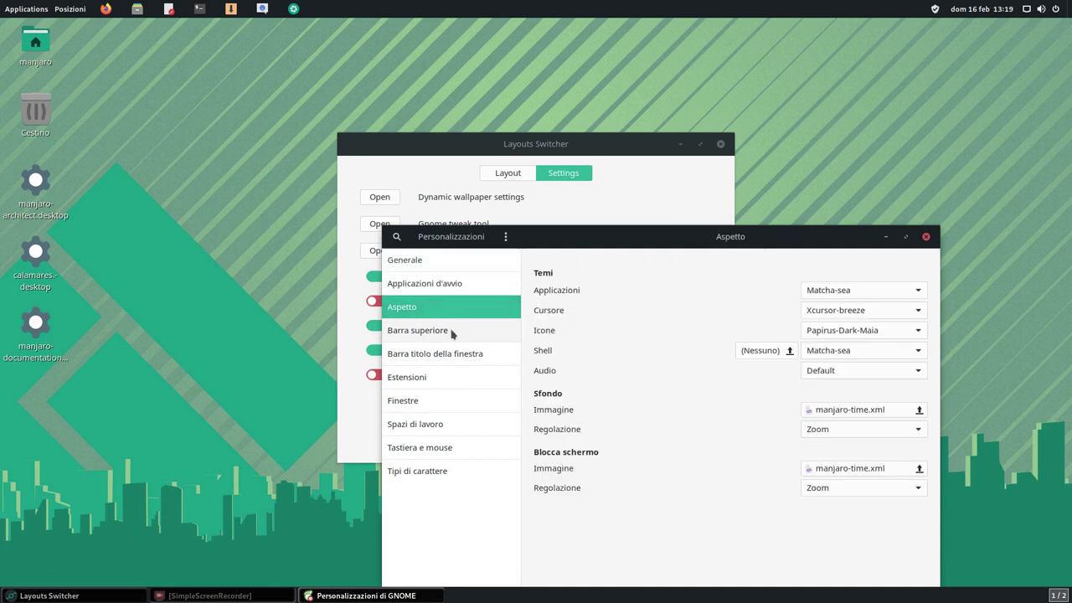
Look through the full list of GNOME extensions on the tweak tool's Estensioni page, and close the tool
click(440, 377)
drag(644, 229, 518, 148)
scroll(624, 298, down, 6)
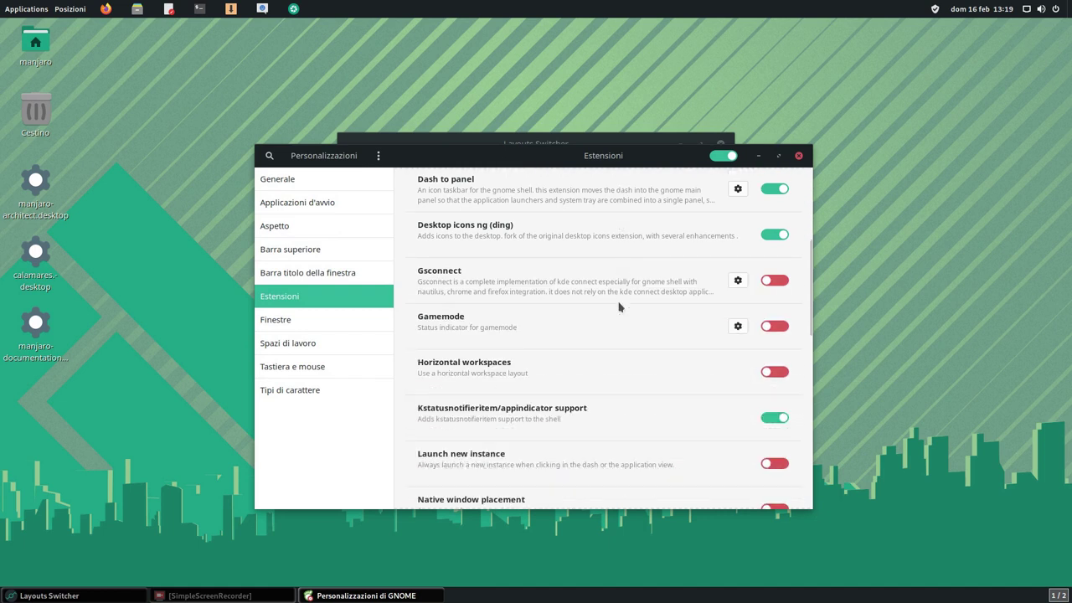
scroll(619, 307, down, 3)
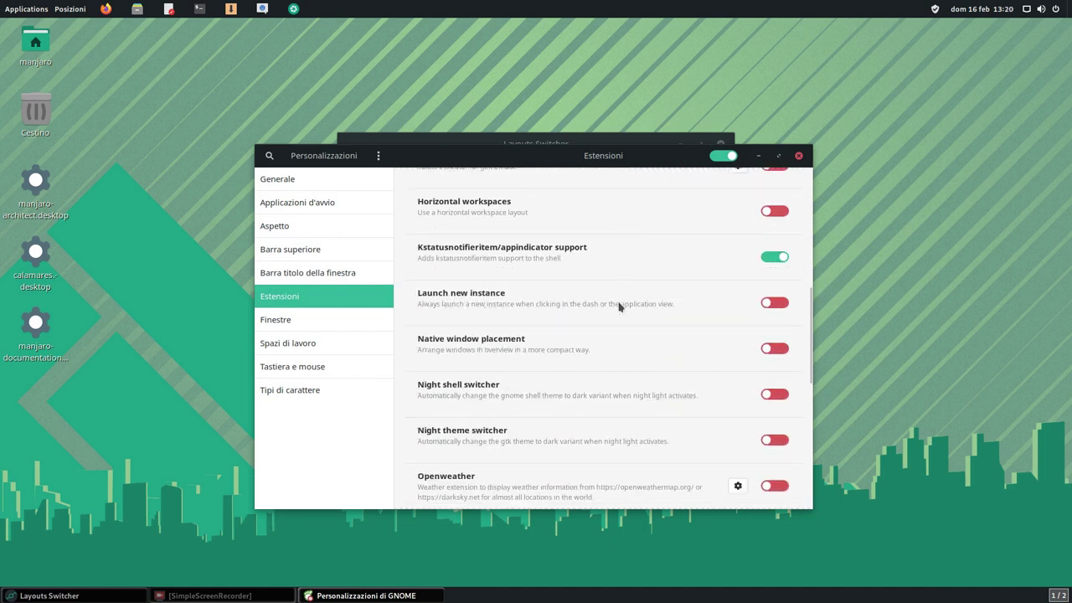
scroll(619, 307, down, 10)
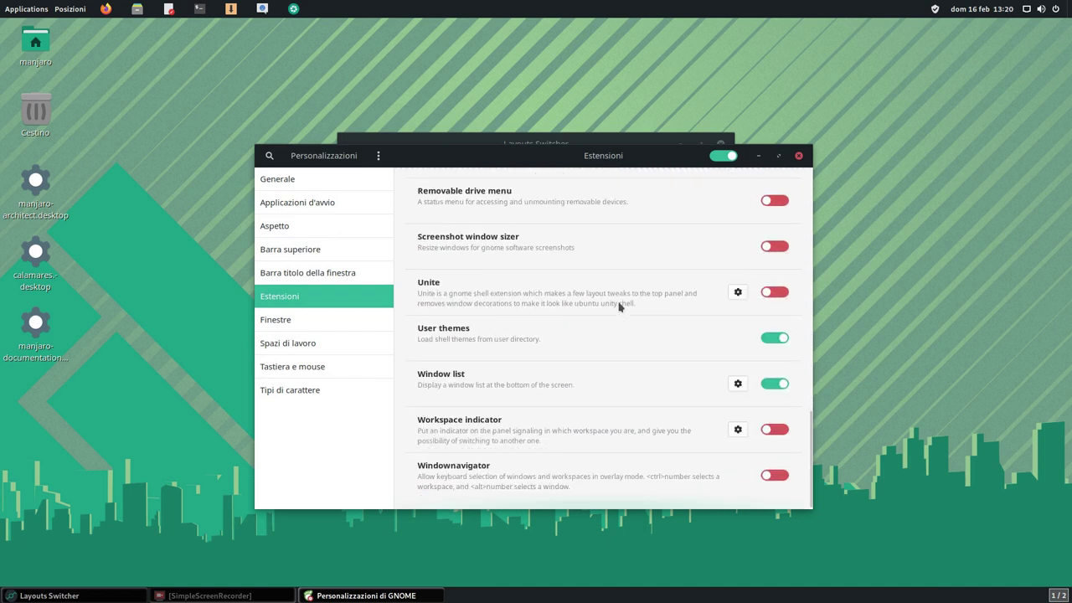
scroll(618, 307, up, 20)
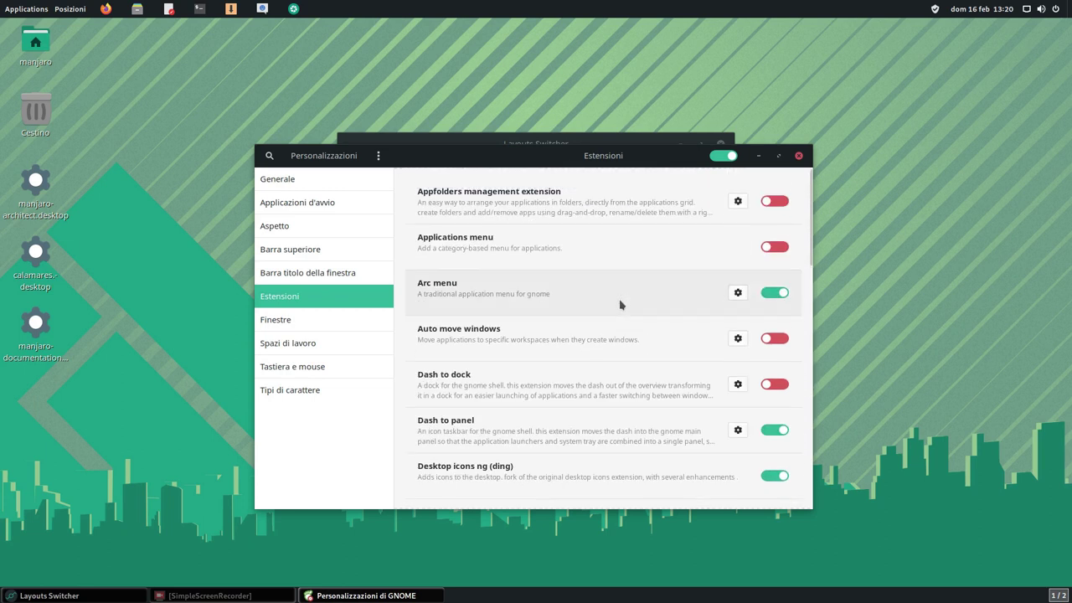
click(798, 157)
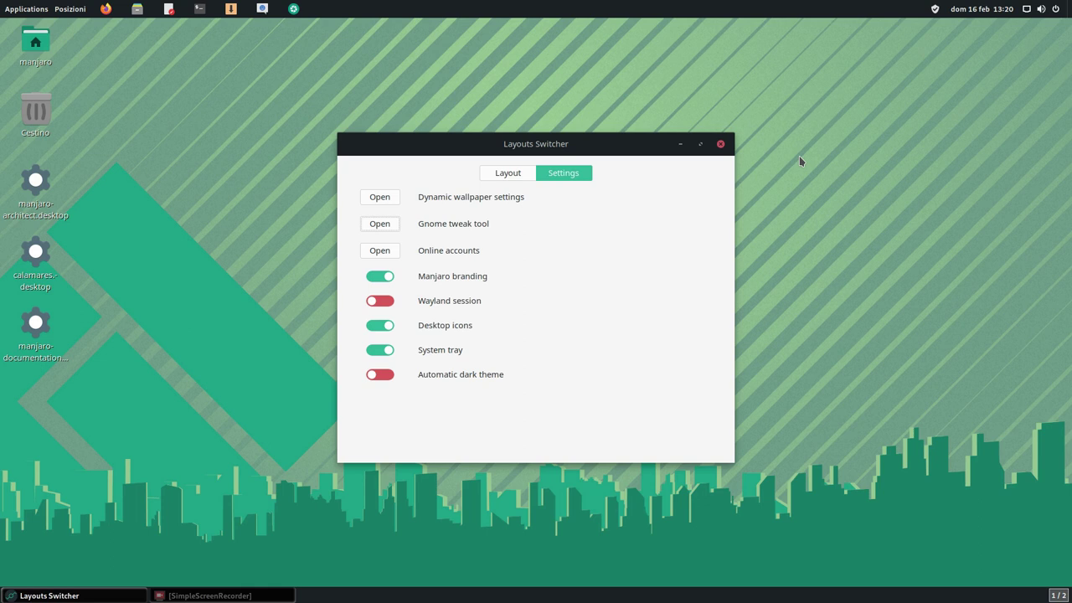
View the online accounts settings and close them, and briefly show the activities overview before returning to Layouts Switcher
click(391, 255)
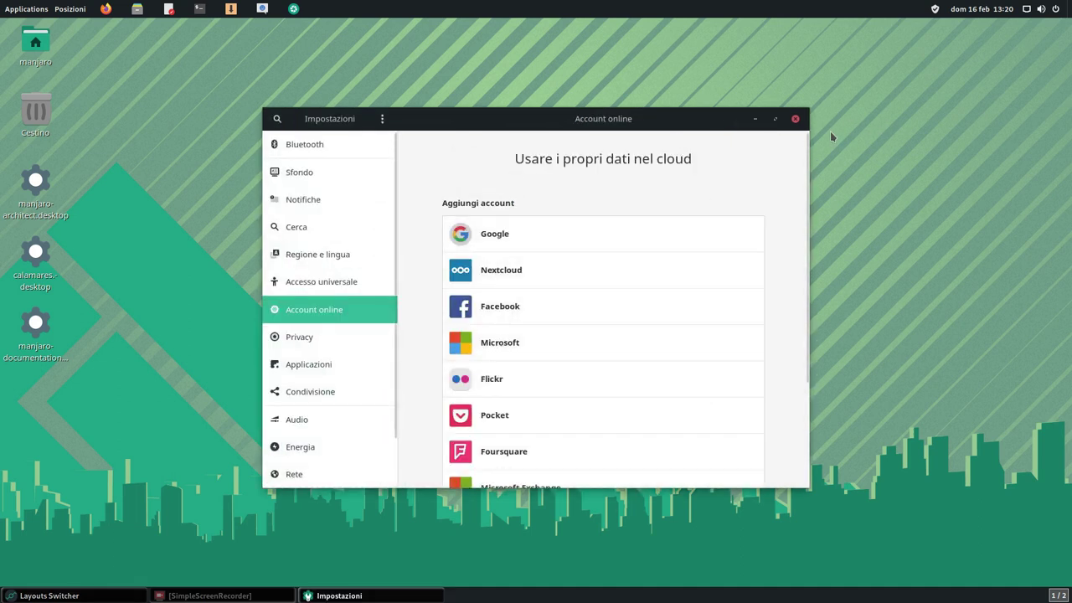
click(795, 118)
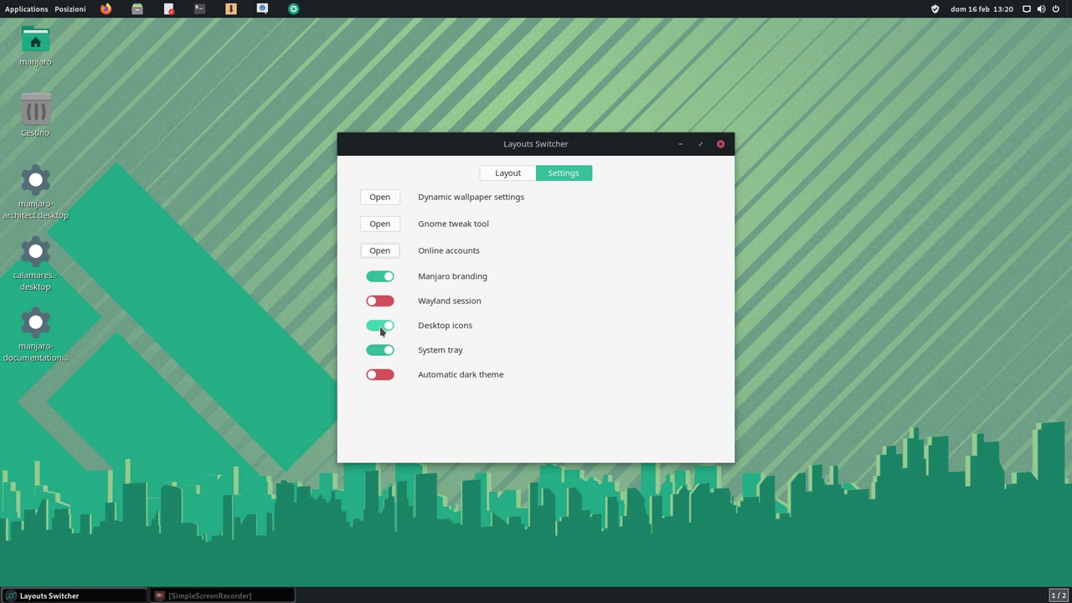
key(super)
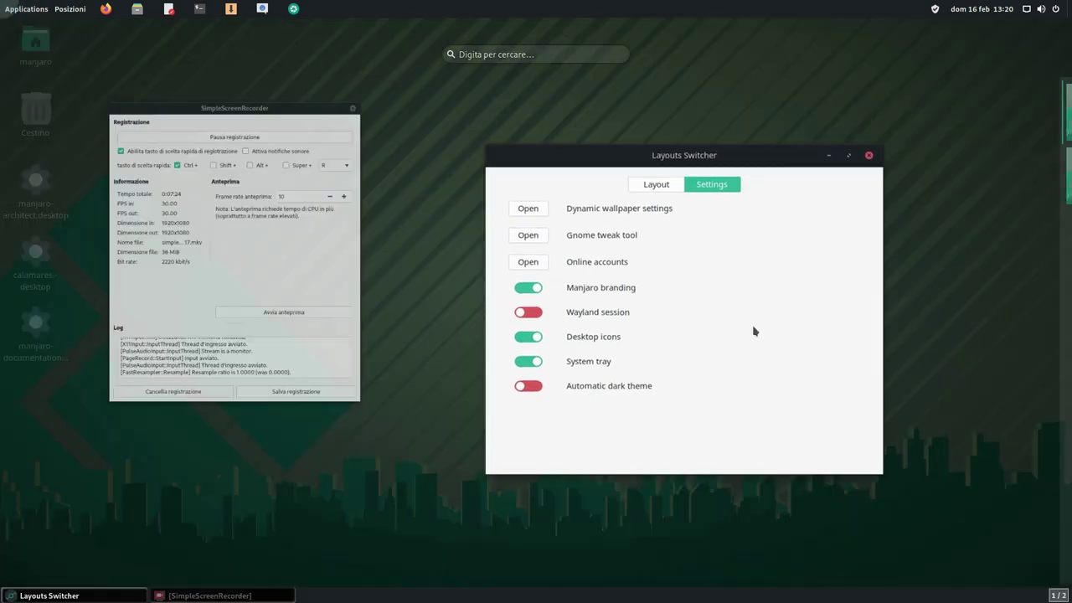
click(754, 331)
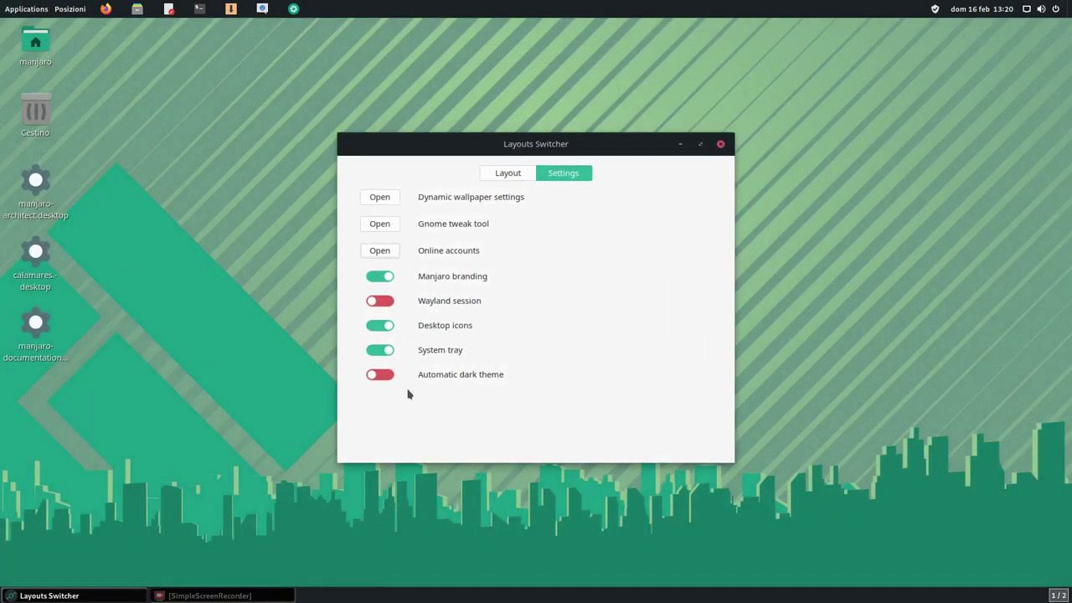
Try the Desktop icons, System tray and Automatic dark theme switches, returning each to its original state
click(381, 335)
click(381, 334)
click(379, 353)
click(380, 356)
click(385, 376)
click(380, 377)
Return to the layout choices, bring up the SimpleScreenRecorder window, and place Layouts Switcher beside it without overlap
click(528, 174)
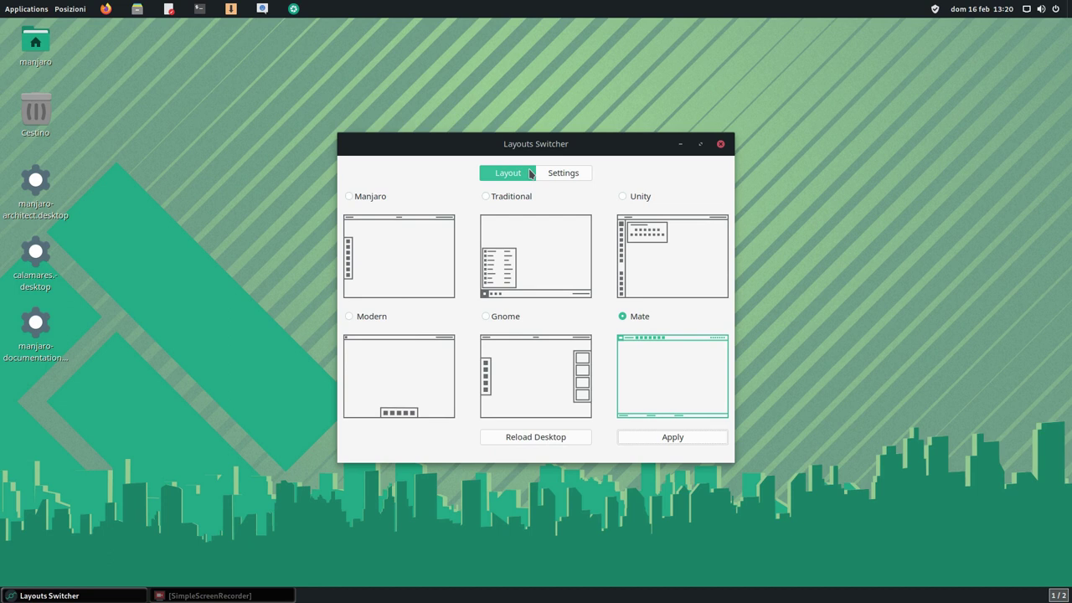
click(201, 594)
drag(470, 144, 237, 119)
click(653, 163)
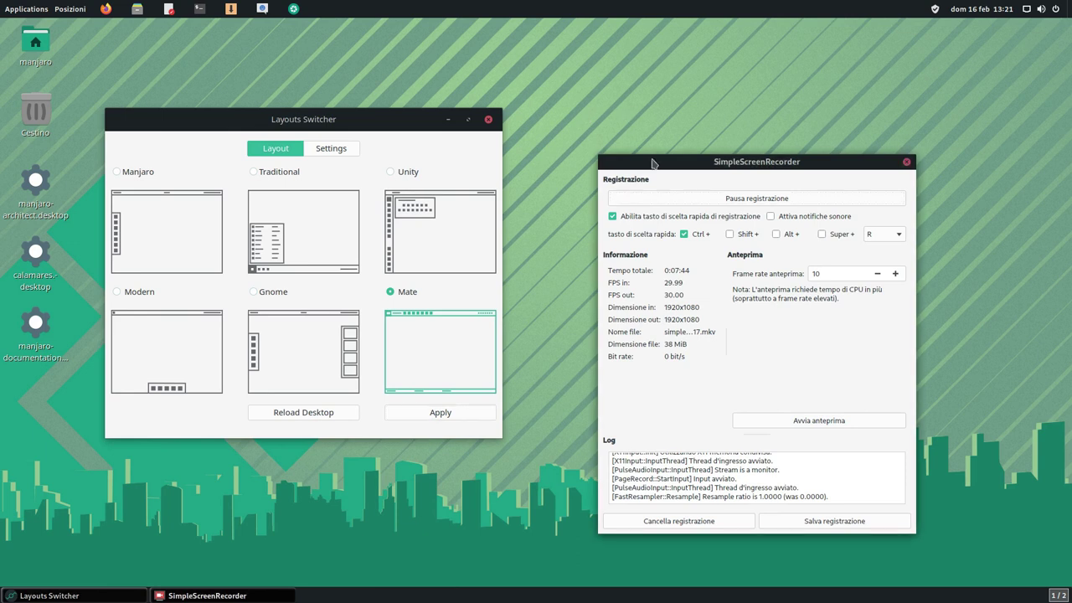